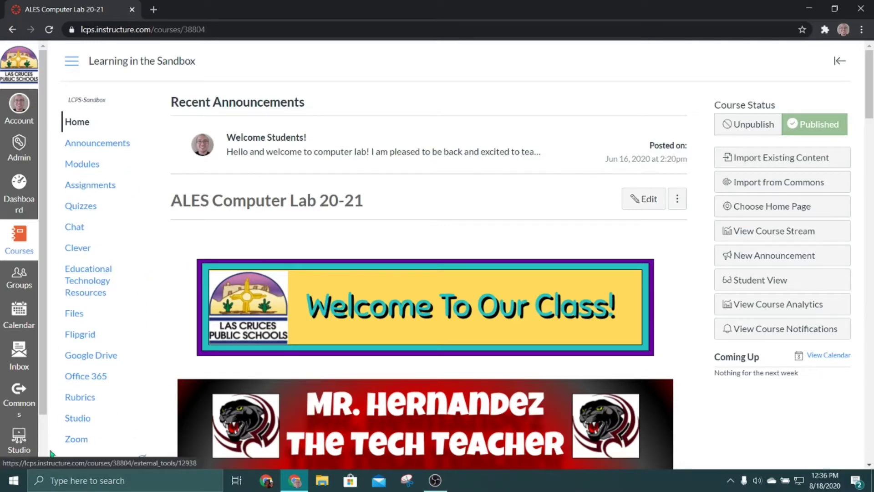
Step: Open the course's Zoom tool and view the details of the Aug 17, 2020 cloud recording among all Zoom recordings
left_click(79, 439)
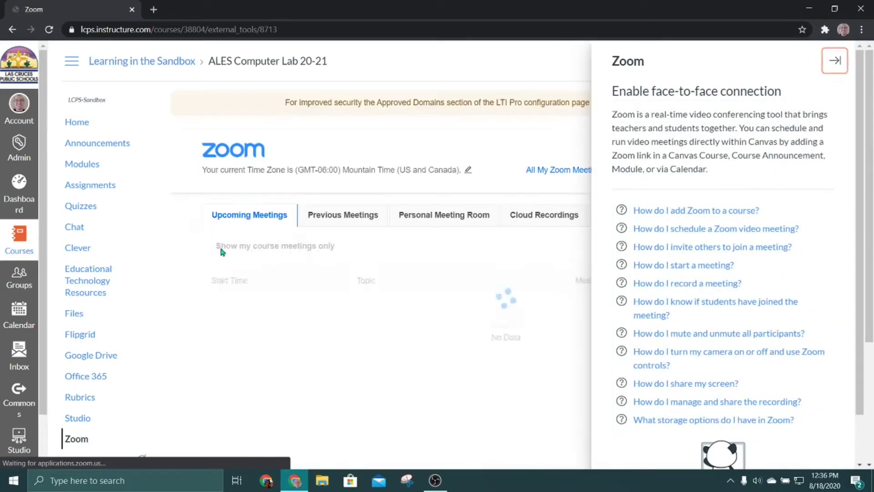
left_click(836, 62)
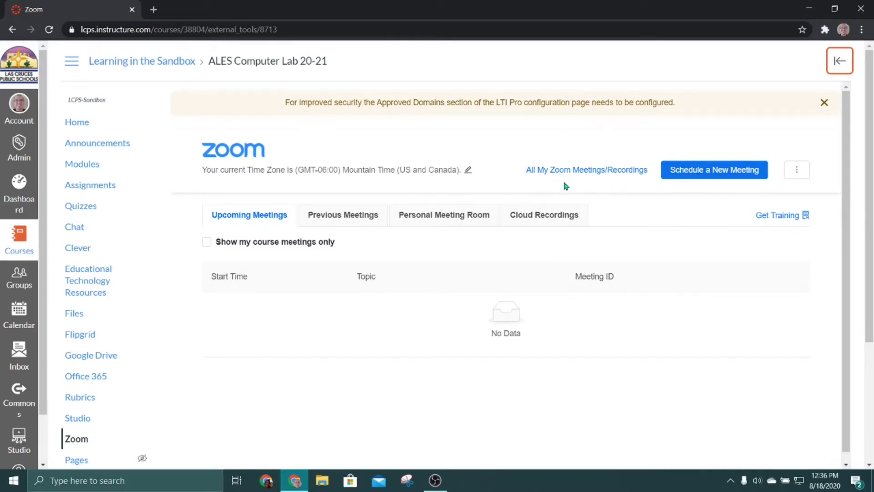
left_click(583, 172)
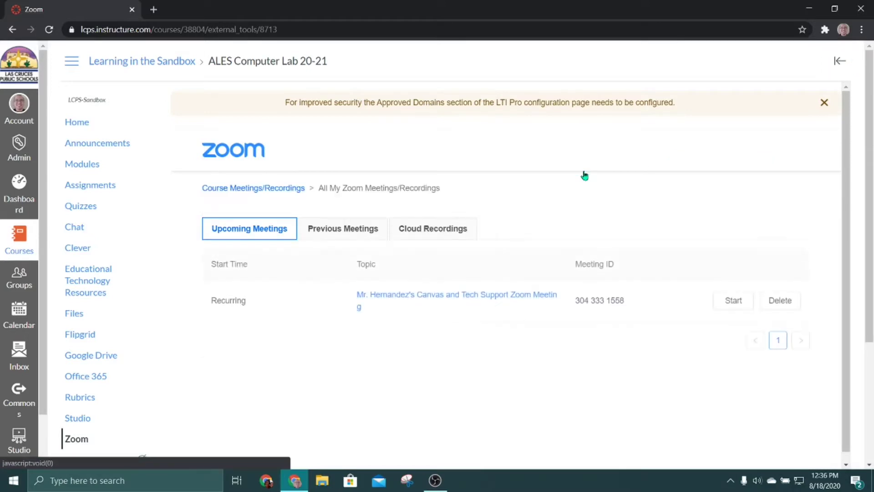
left_click(434, 240)
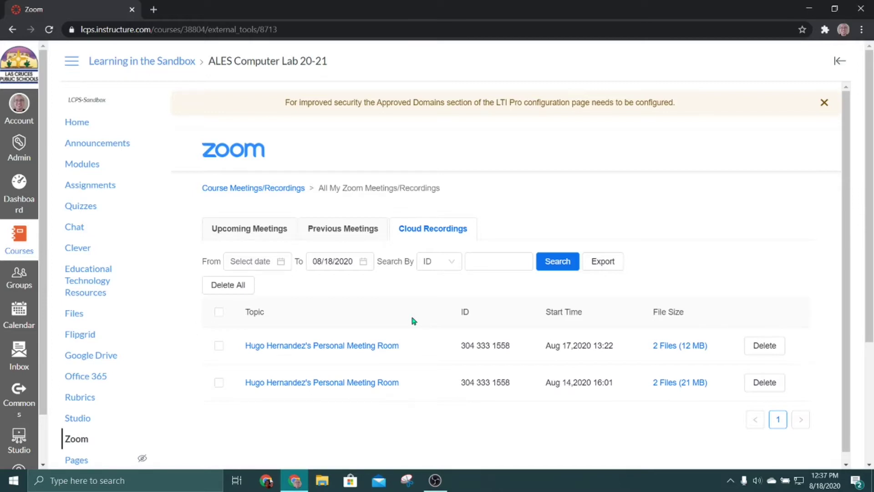
left_click(367, 346)
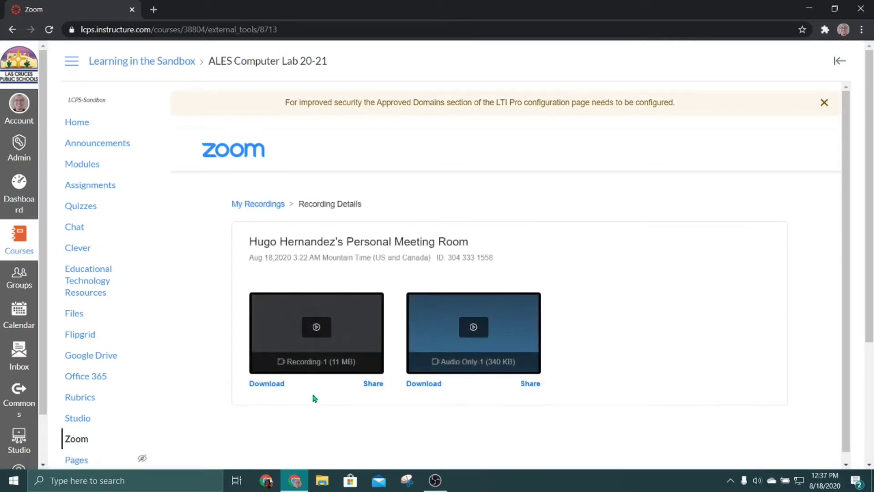
Step: Start downloading the Recording-1 video, paste a password into its password field, and copy the recording's passcode
left_click(267, 384)
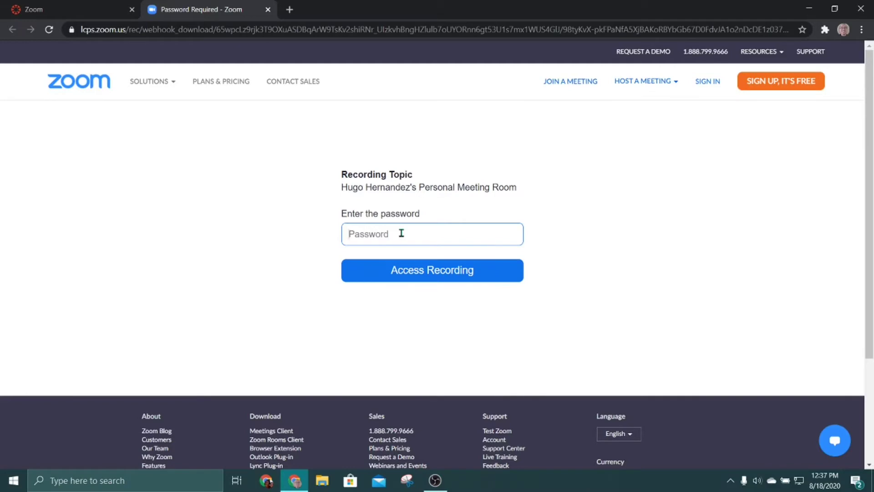
key("ctrl+v")
left_click(76, 12)
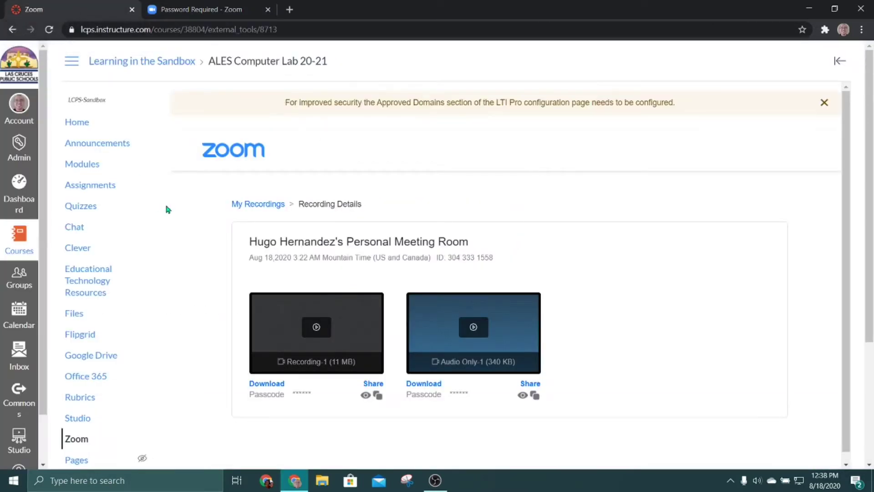
left_click(378, 397)
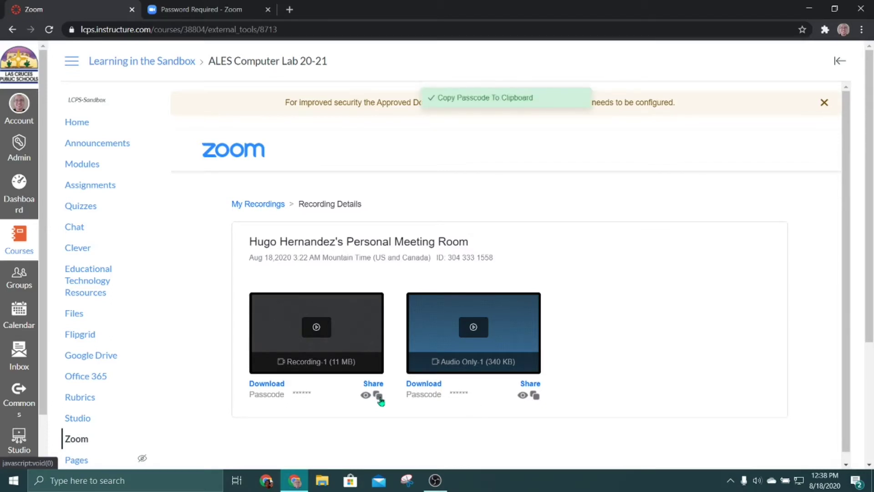
left_click(210, 10)
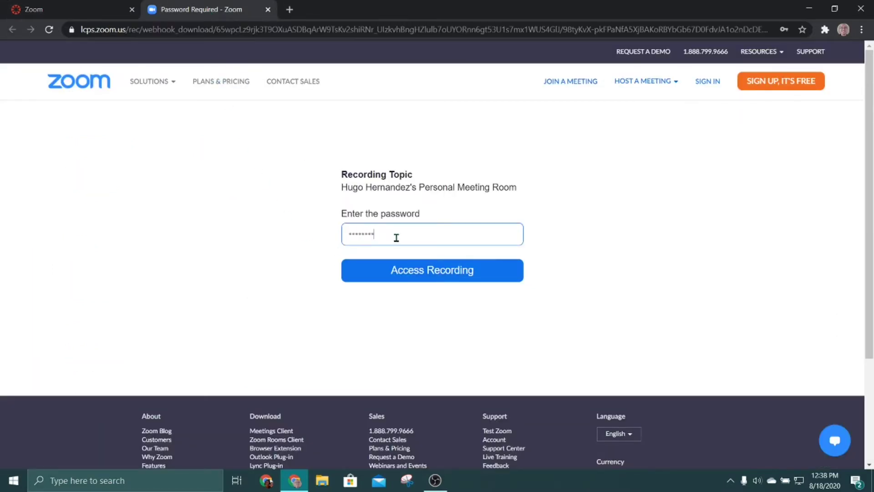
Step: Replace the contents of the password field with the recording's copied passcode and access the recording to download its MP4 file
key("BackSpace")
key("BackSpace")
key("BackSpace")
key("BackSpace")
key("BackSpace")
key("BackSpace")
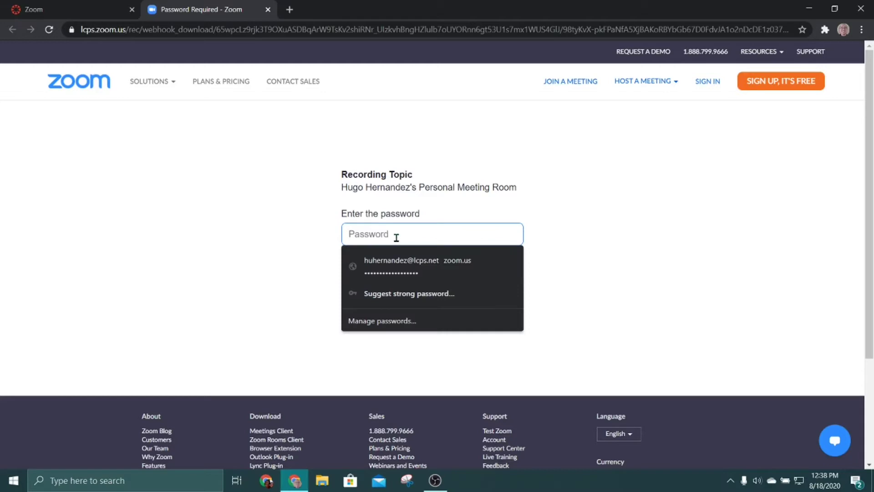
type("•••••••••")
left_click(298, 264)
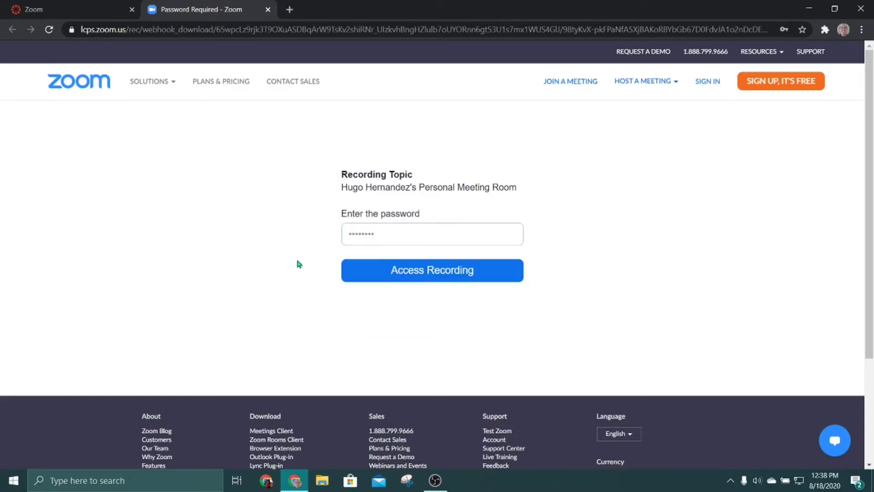
left_click(101, 16)
left_click(195, 10)
left_click(406, 278)
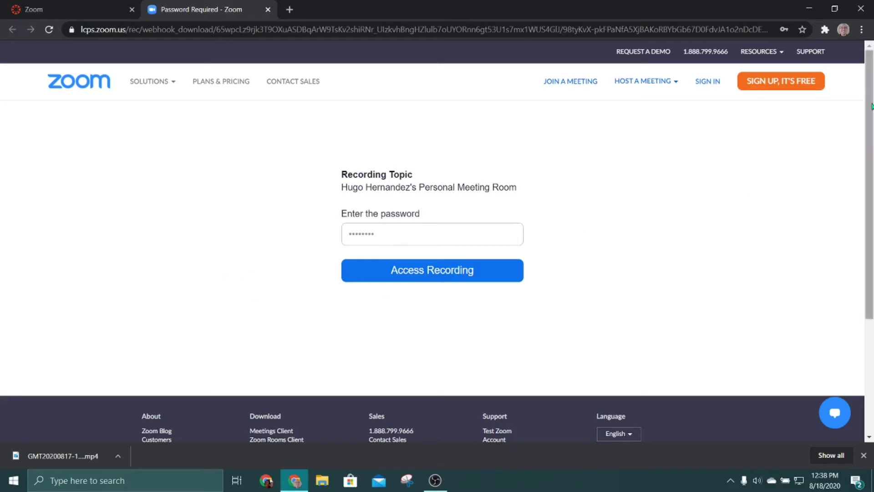
mouse_move(764, 63)
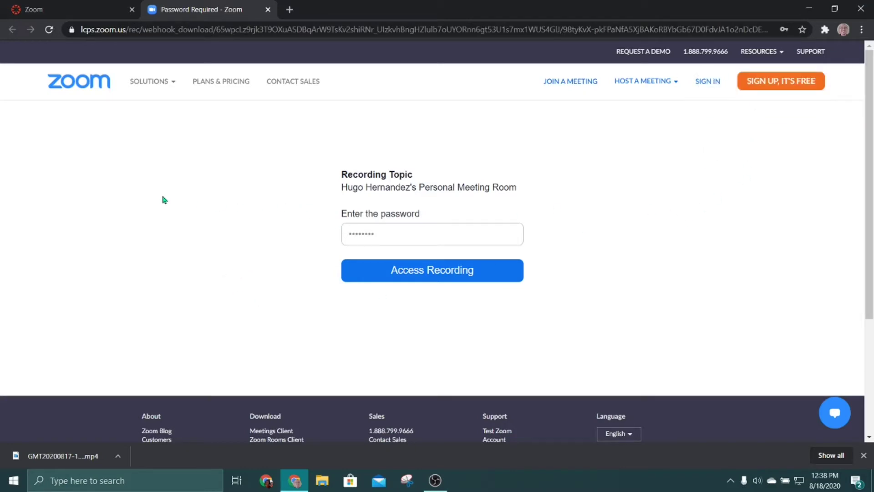
Step: Place the downloaded MP4 recording on the desktop and return to the maximized Canvas window
left_click(94, 11)
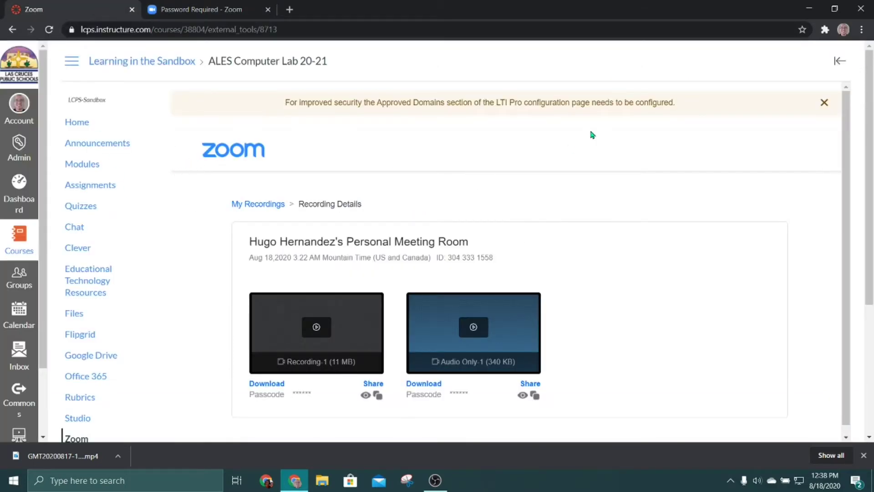
left_click(834, 9)
left_click_drag(633, 33, 576, 25)
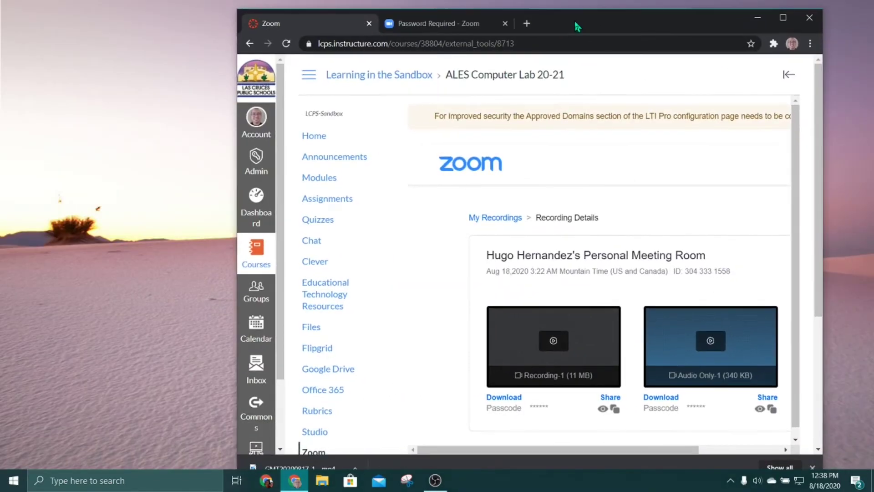
left_click_drag(283, 468, 53, 40)
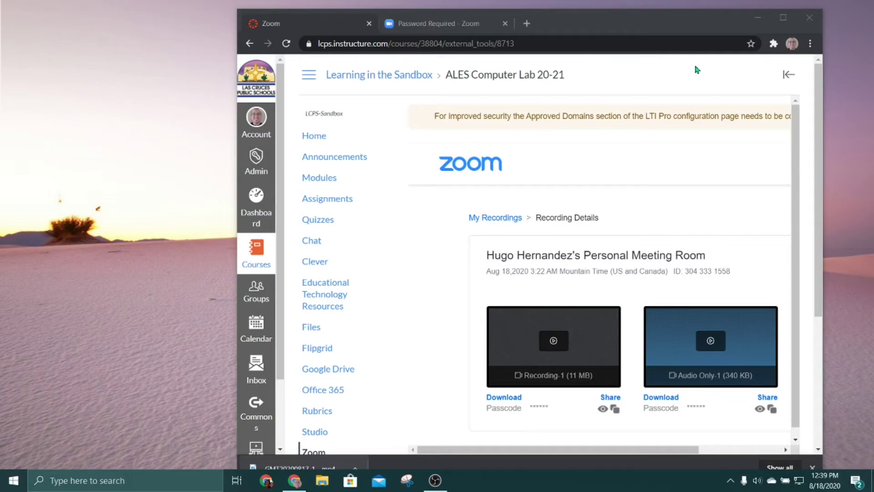
left_click(782, 21)
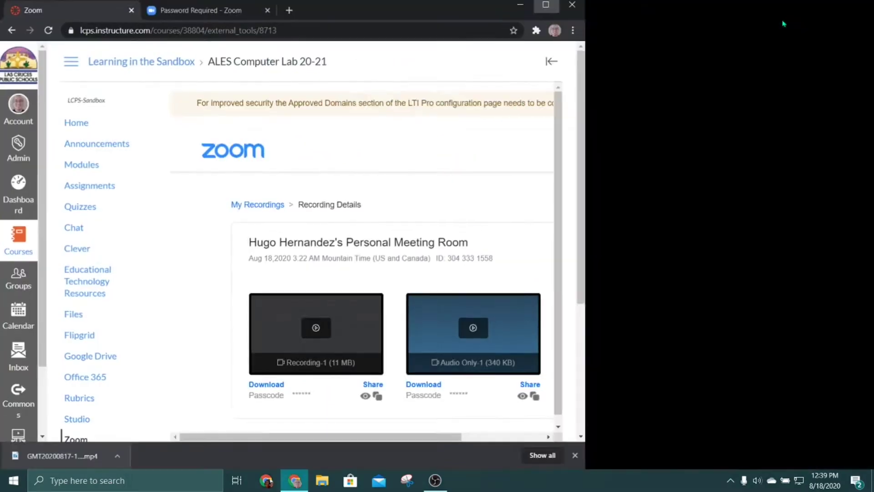
Step: Open the Studio media page of the ALES Computer Lab 20-21 course
scroll(374, 185, "down", 1)
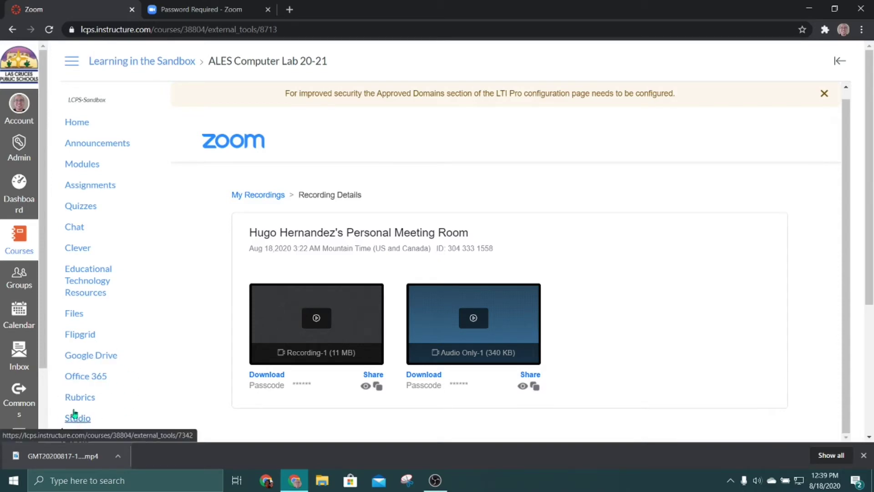
scroll(23, 341, "down", 2)
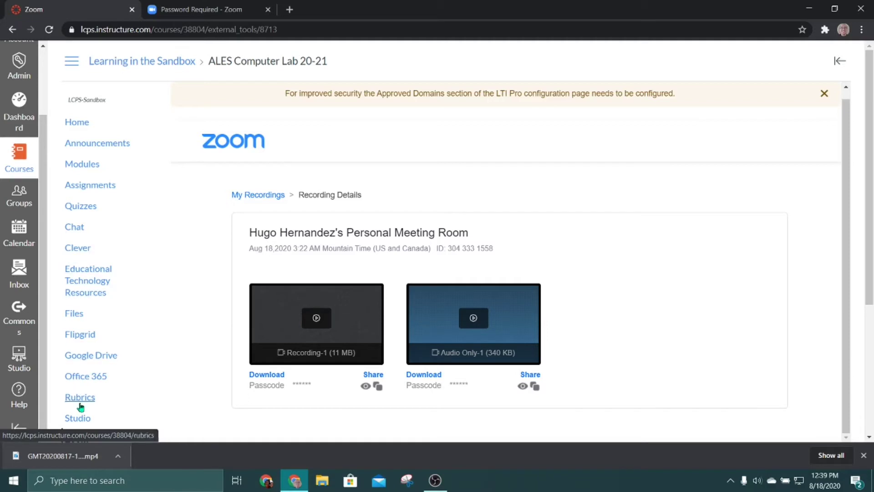
left_click(75, 416)
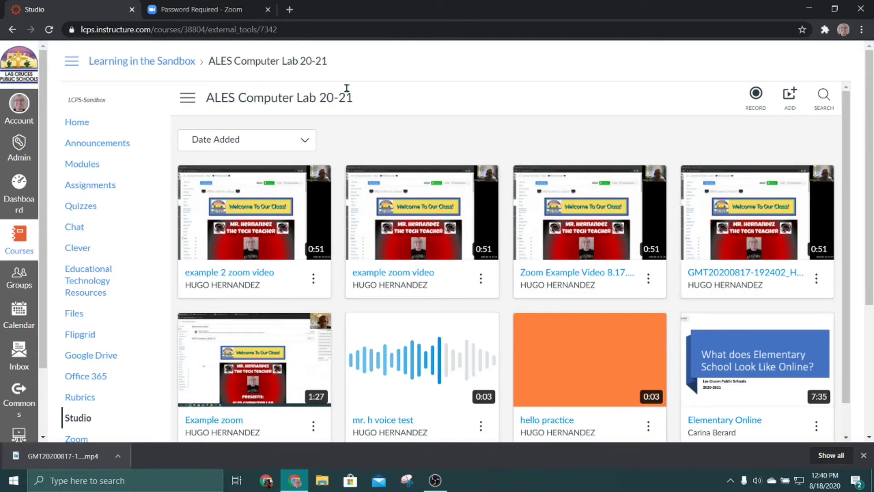
Step: View My Library in Studio, then return to the ALES Computer Lab 20-21 course media
left_click(188, 100)
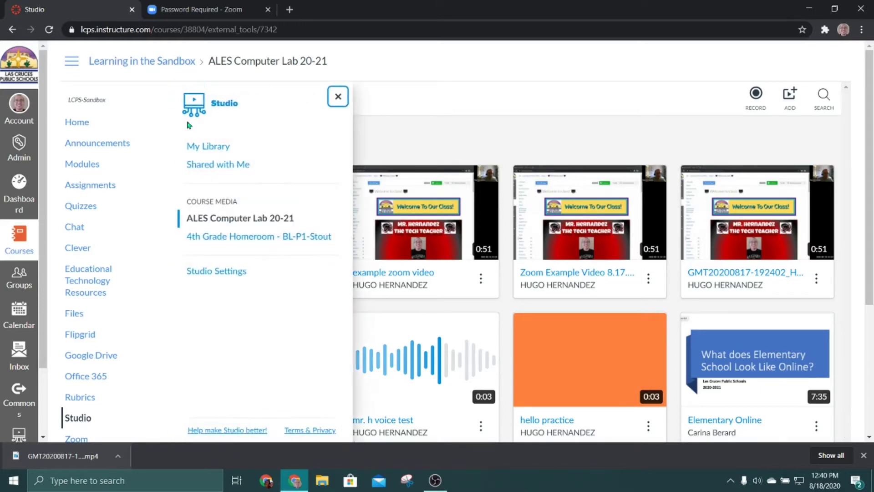
left_click(227, 146)
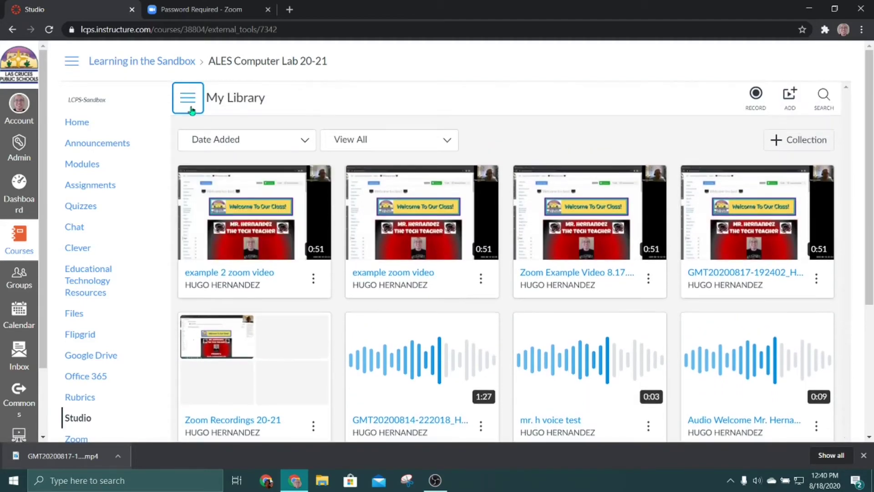
left_click(190, 101)
left_click(233, 218)
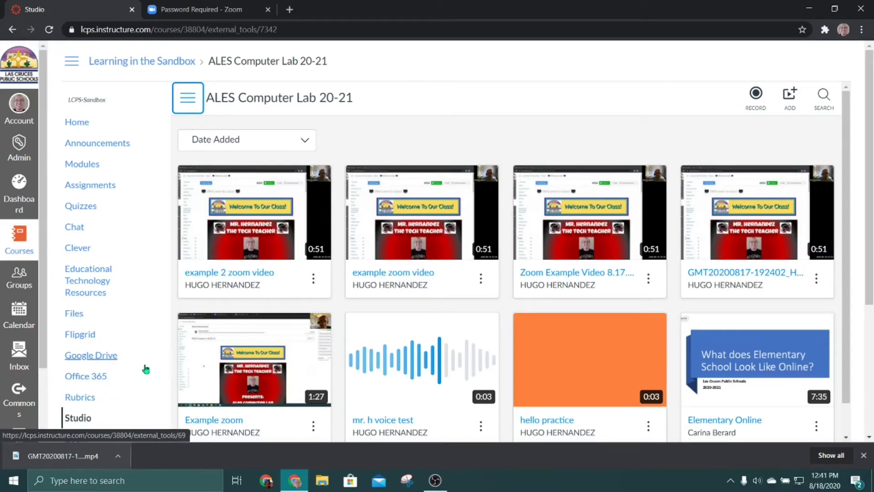
mouse_move(359, 224)
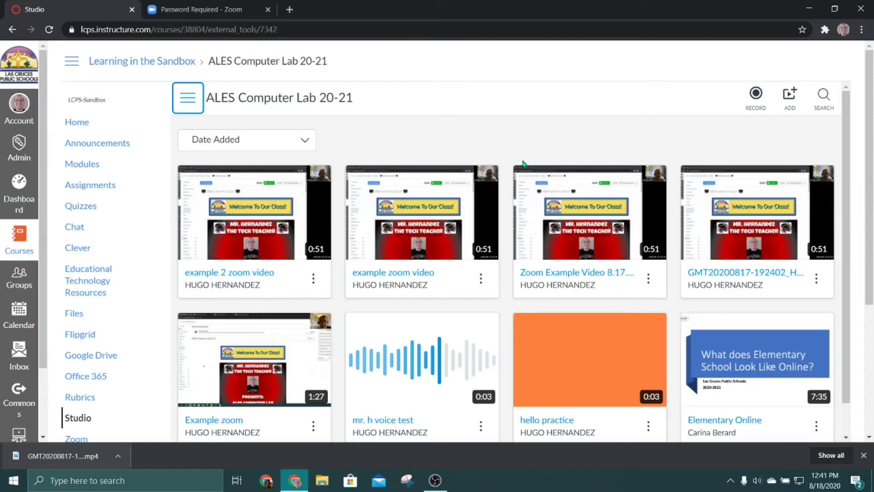
left_click(790, 101)
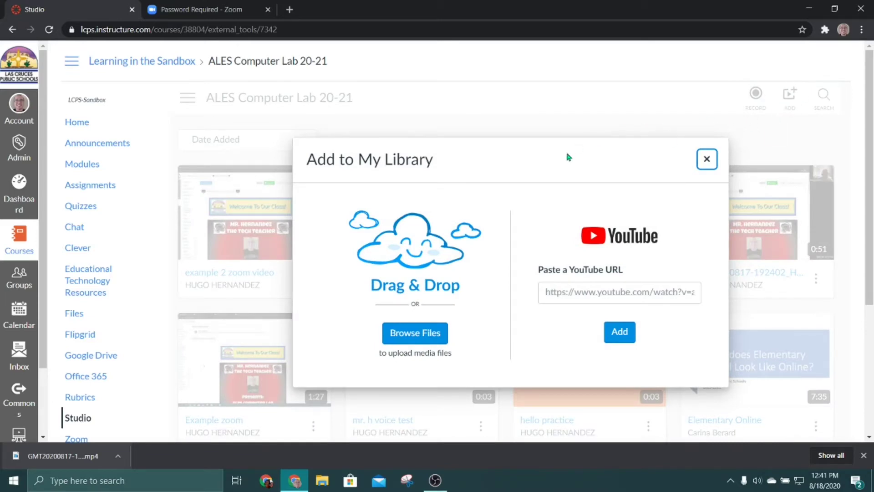
left_click(395, 333)
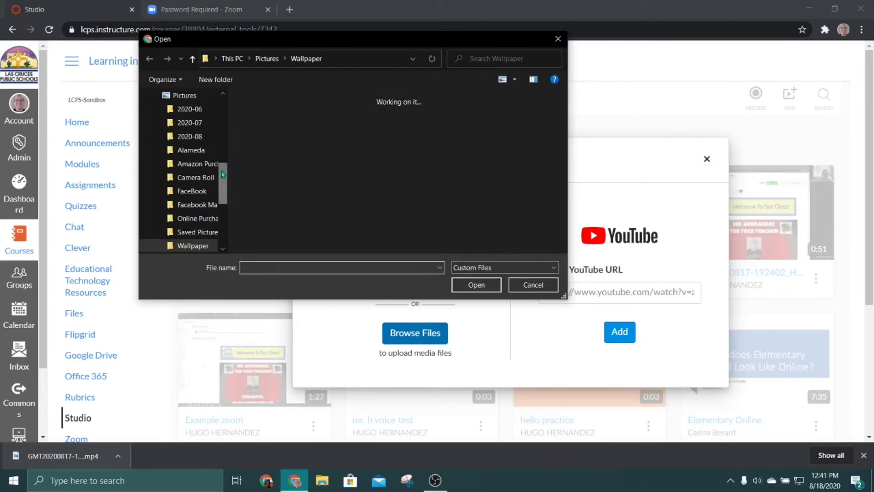
scroll(205, 159, "up", 10)
left_click(185, 114)
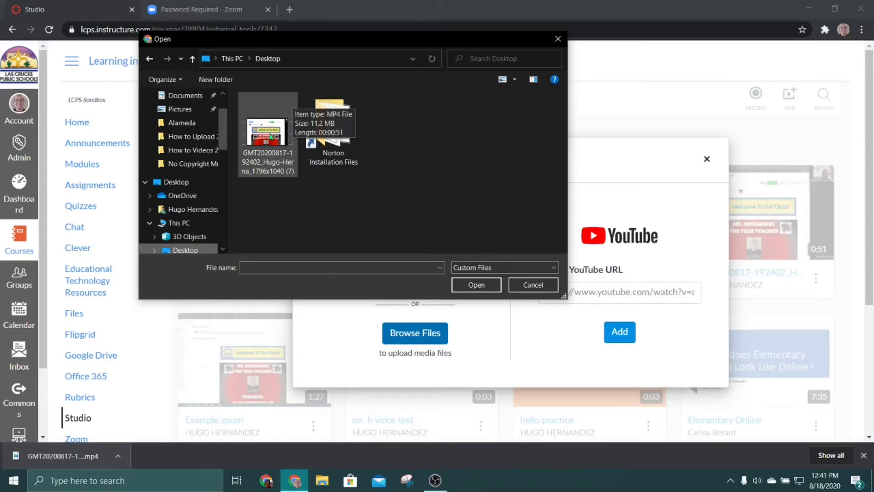
left_click(268, 132)
key("Return")
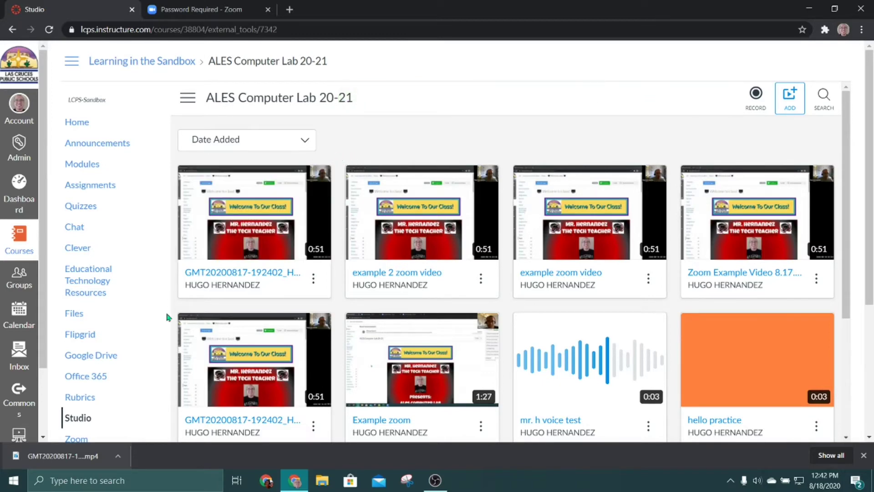
Step: Dismiss the browser's download bar and open the course's navigation settings
mouse_move(255, 194)
scroll(156, 249, "down", 5)
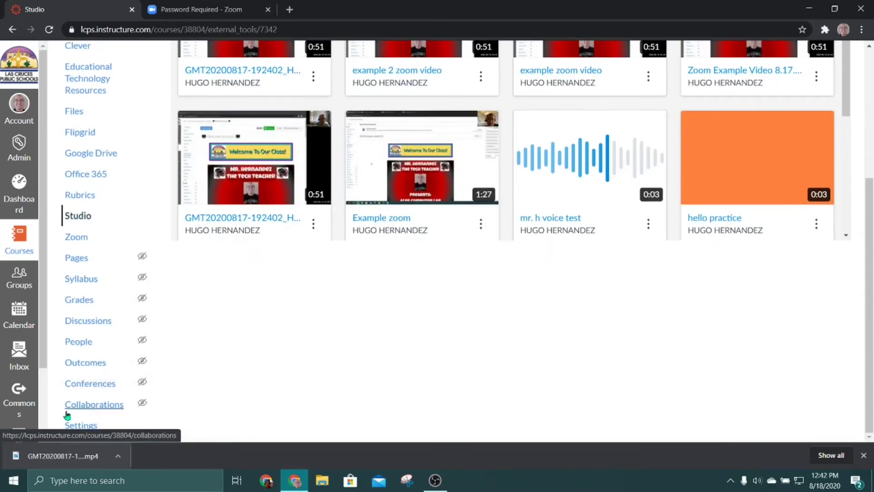
left_click(861, 456)
left_click(93, 454)
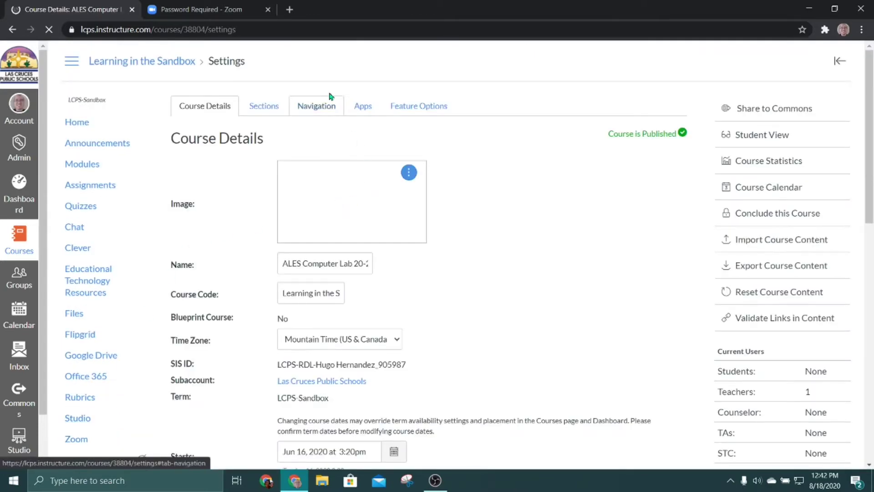
left_click(318, 106)
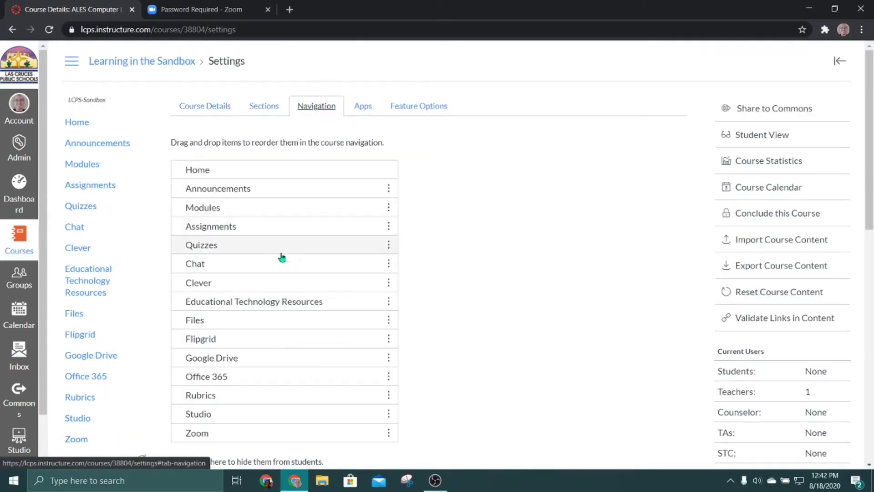
Step: Hide Studio from students by moving it to the start of the course navigation's hidden items, above Pages
scroll(282, 257, "down", 3)
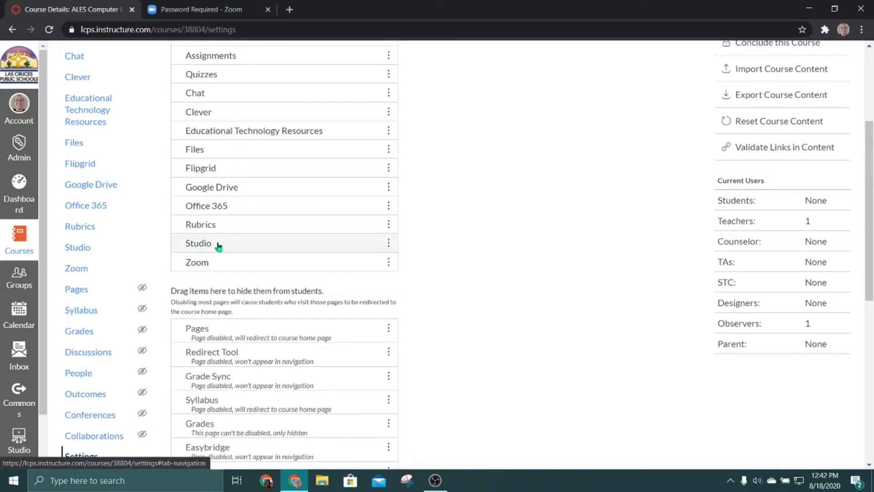
left_click_drag(219, 246, 260, 332)
scroll(255, 337, "down", 4)
scroll(251, 339, "down", 4)
scroll(281, 291, "up", 8)
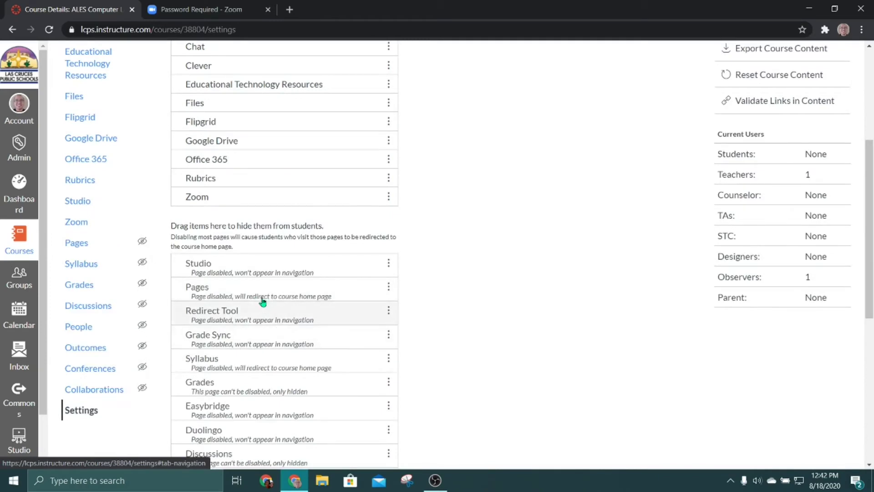
scroll(271, 308, "up", 1)
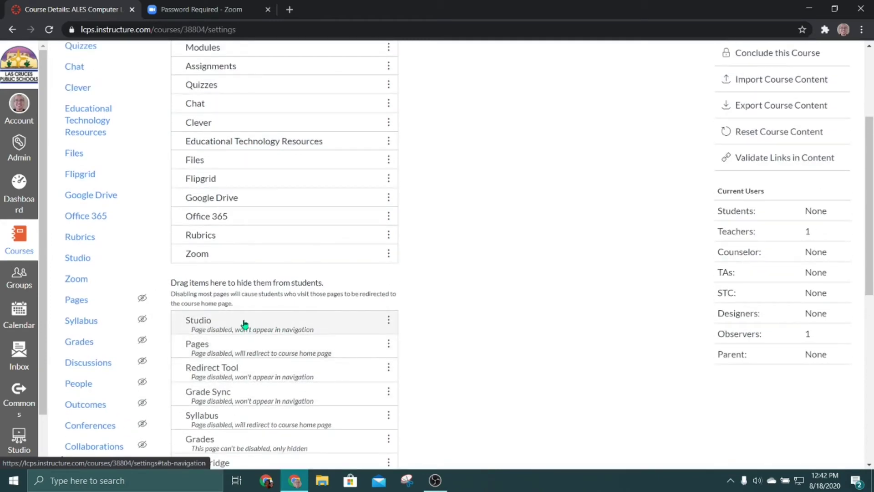
scroll(238, 326, "up", 1)
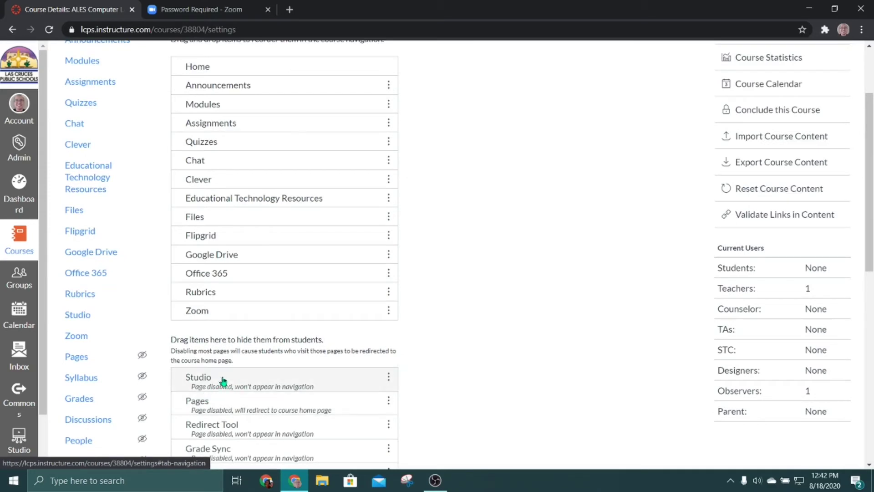
Step: Make Studio visible to students again between Rubrics and Zoom in the course navigation, and save the navigation settings
left_click_drag(223, 380, 230, 314)
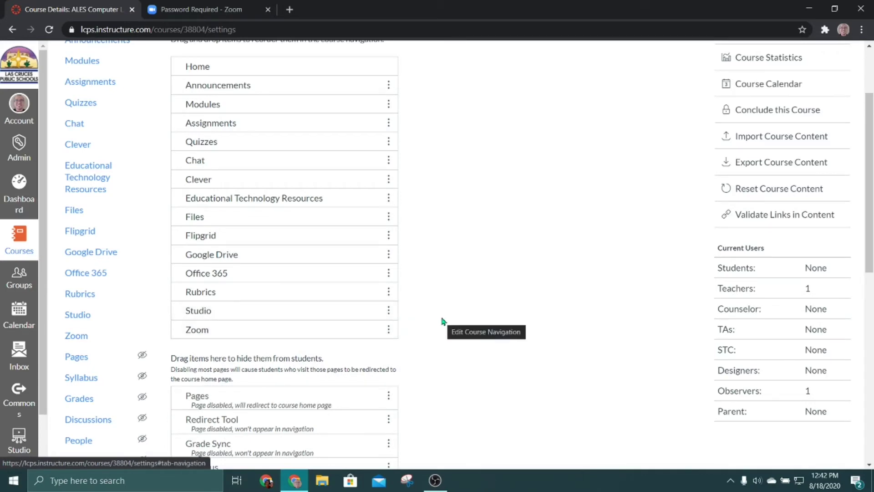
scroll(443, 321, "down", 10)
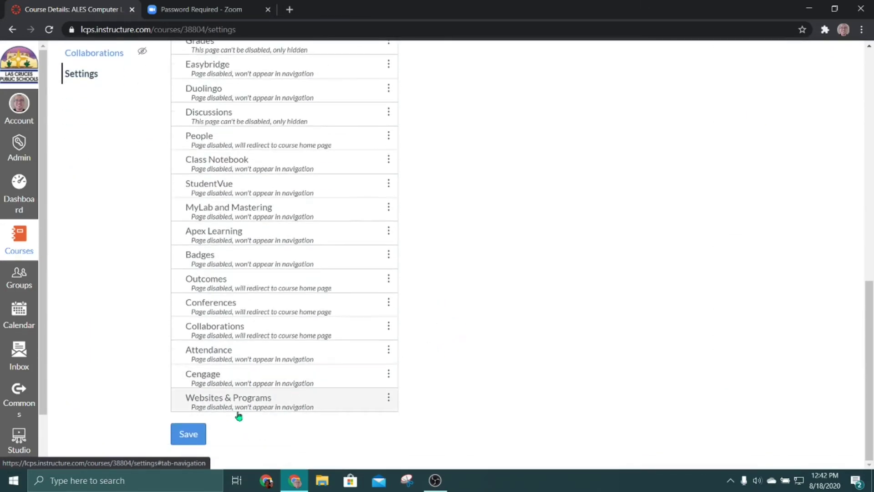
left_click(188, 434)
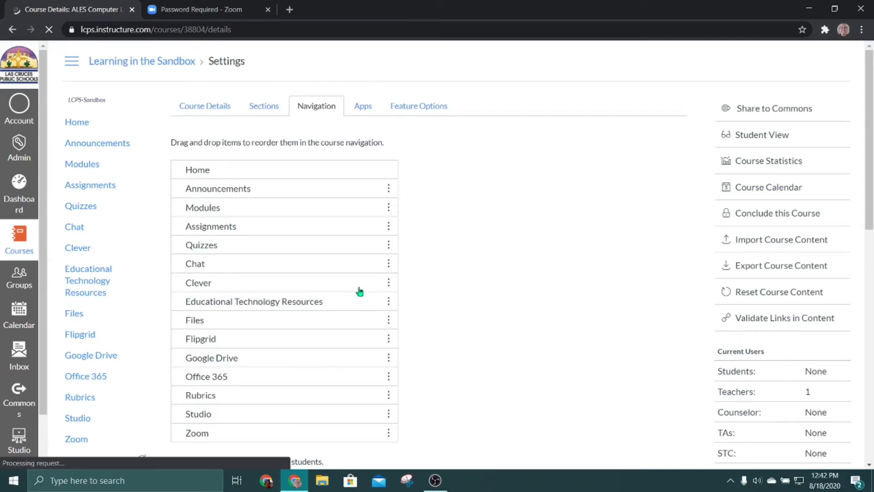
Step: Open the course home page and look over its navigation list and front page content
left_click(85, 124)
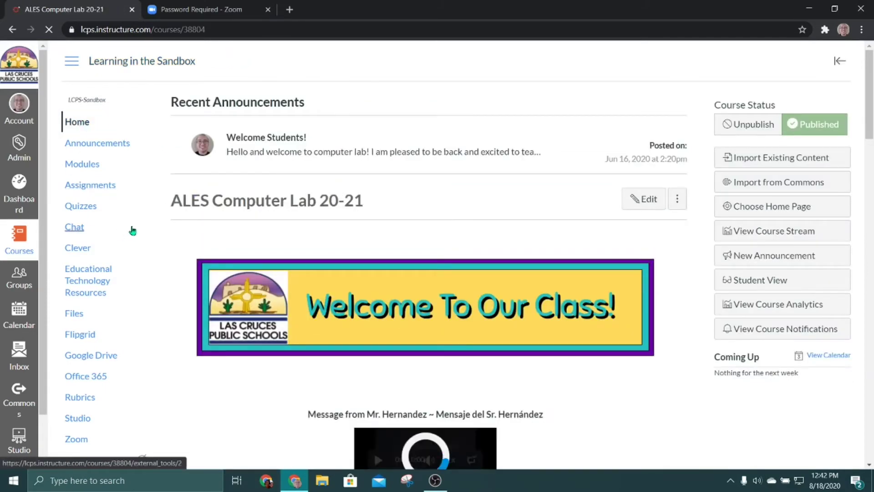
scroll(107, 308, "down", 1)
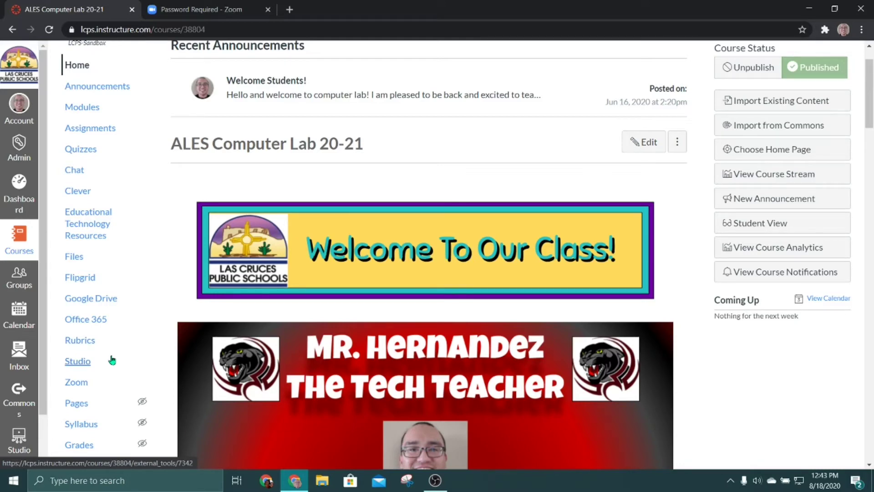
scroll(142, 305, "up", 1)
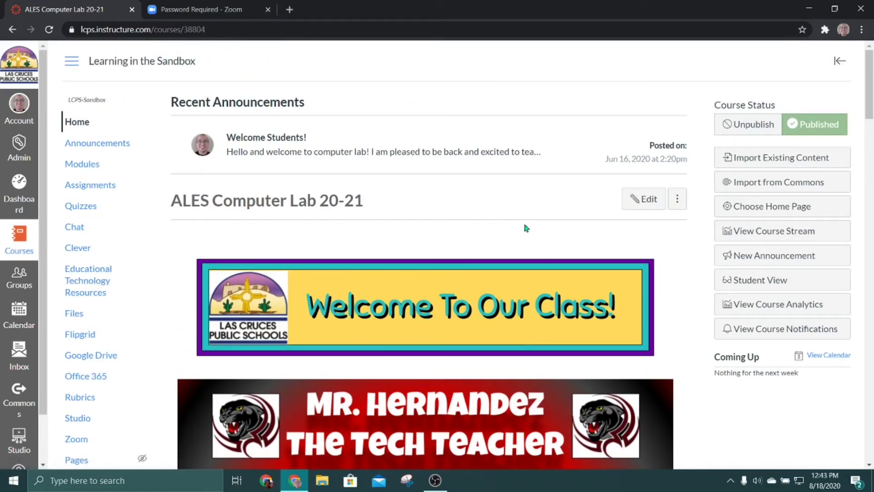
scroll(548, 260, "down", 9)
scroll(444, 287, "up", 9)
scroll(444, 287, "up", 1)
left_click(84, 418)
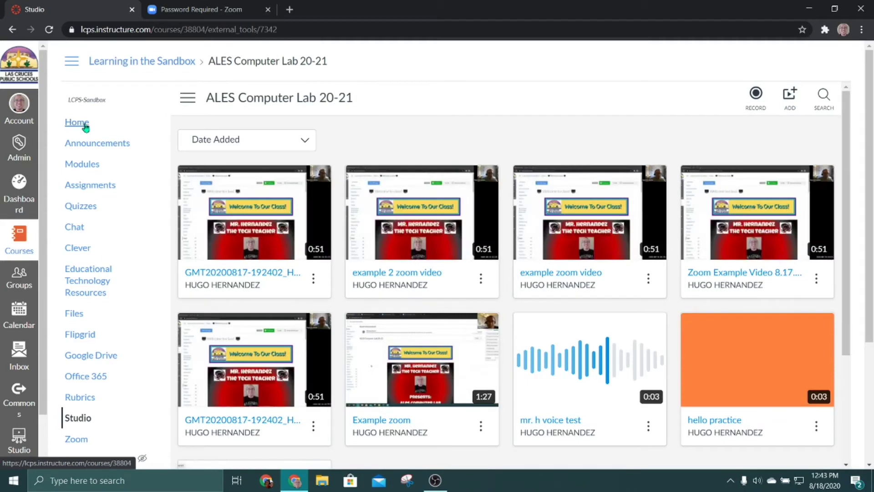
left_click(193, 101)
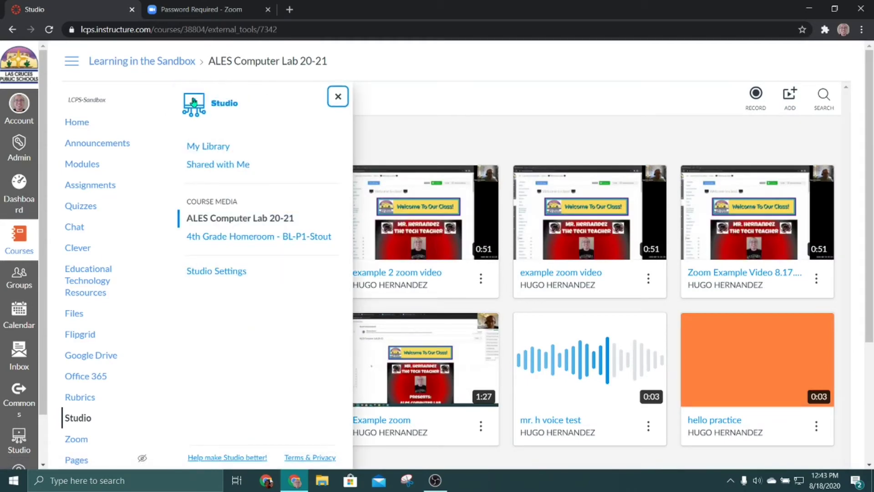
left_click(204, 145)
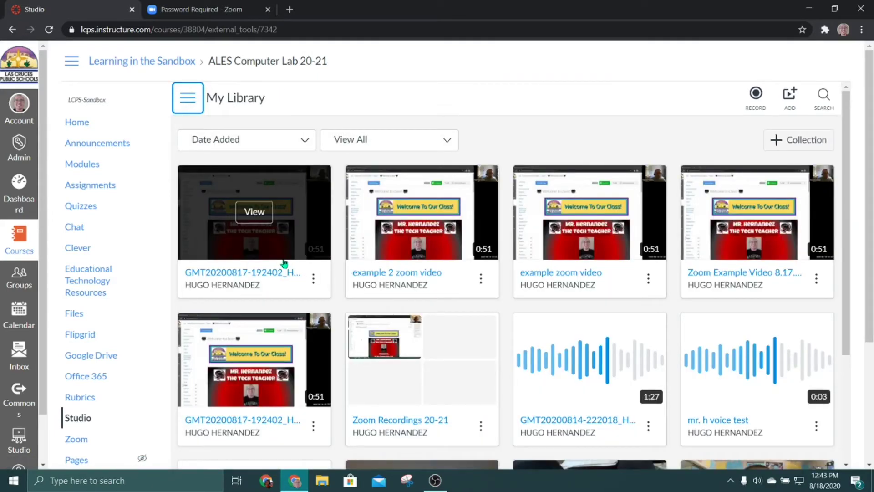
left_click(232, 273)
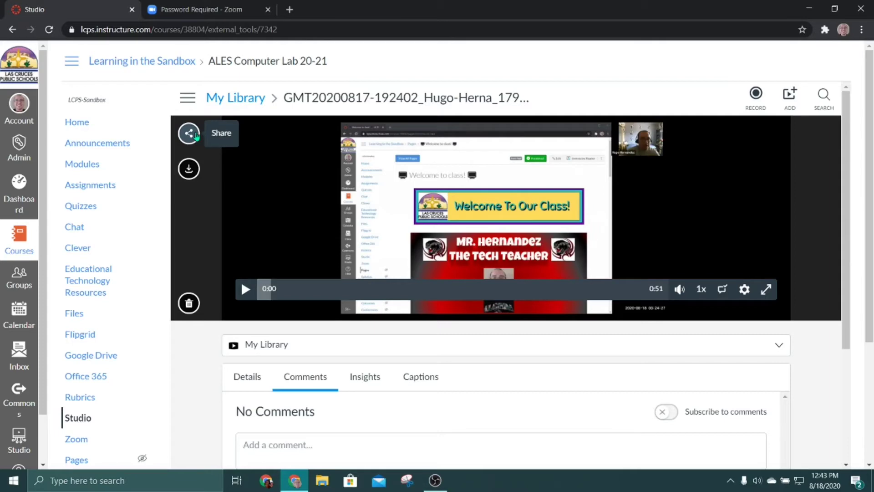
left_click(239, 99)
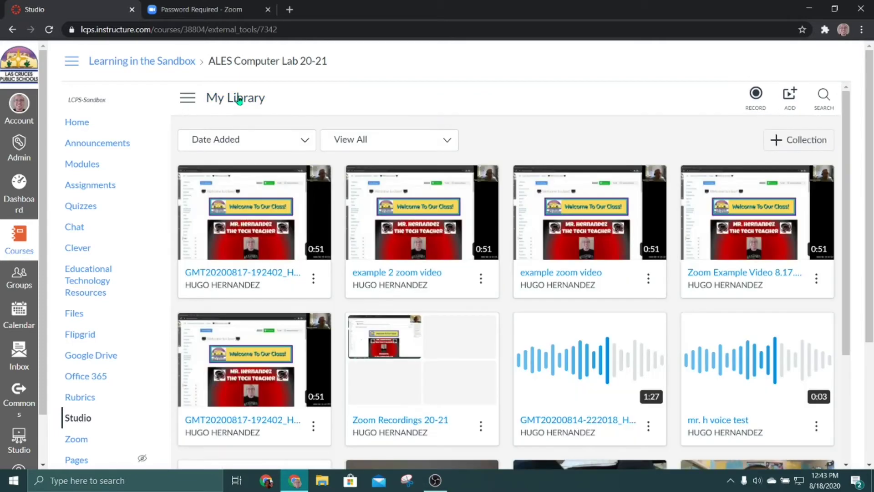
left_click(313, 280)
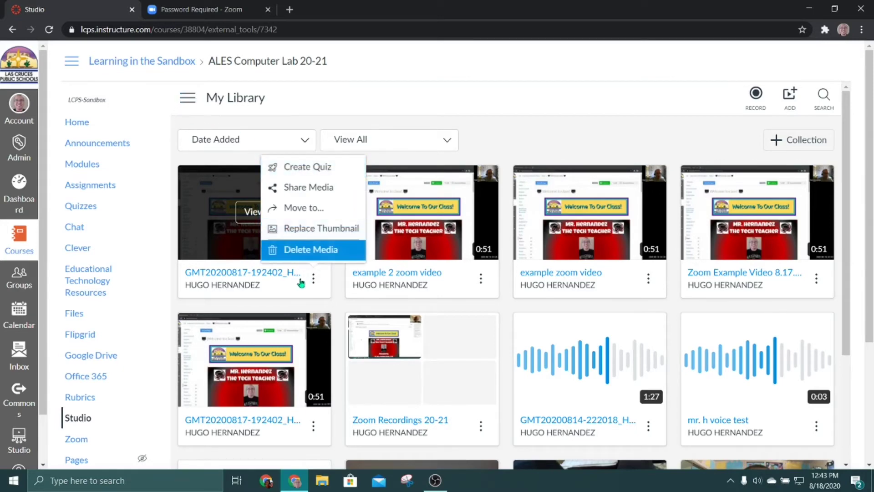
left_click(312, 193)
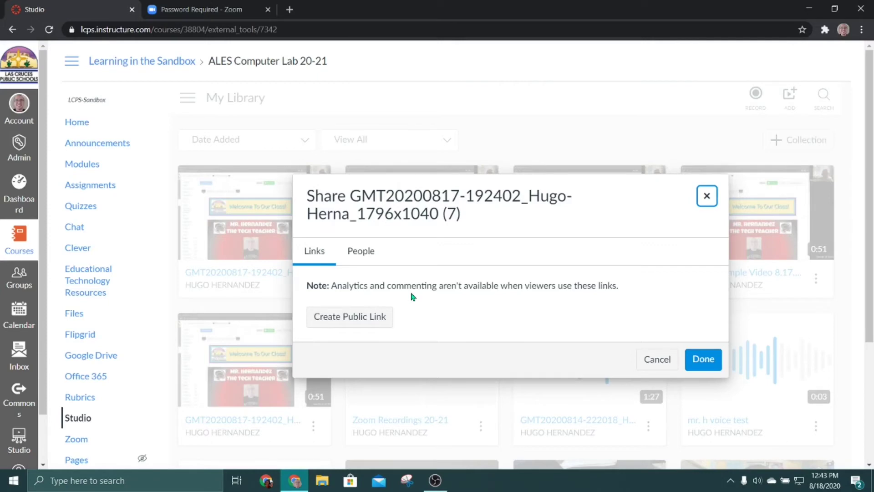
left_click(376, 316)
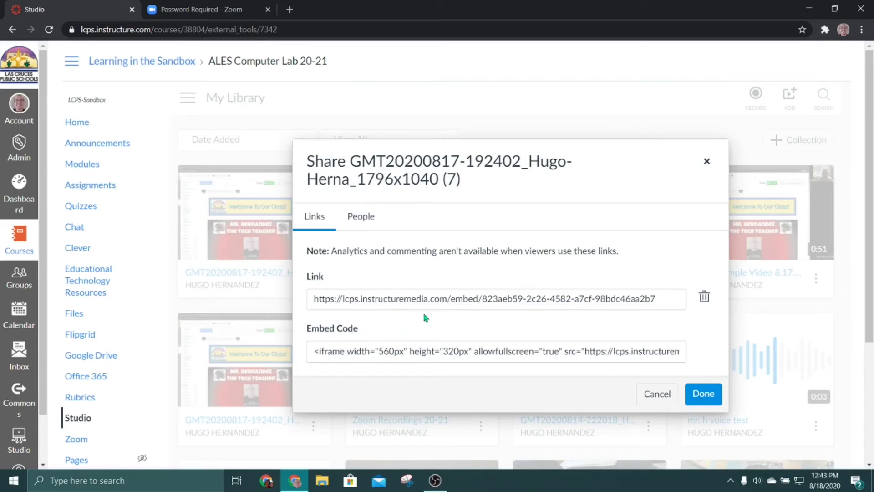
left_click(429, 301)
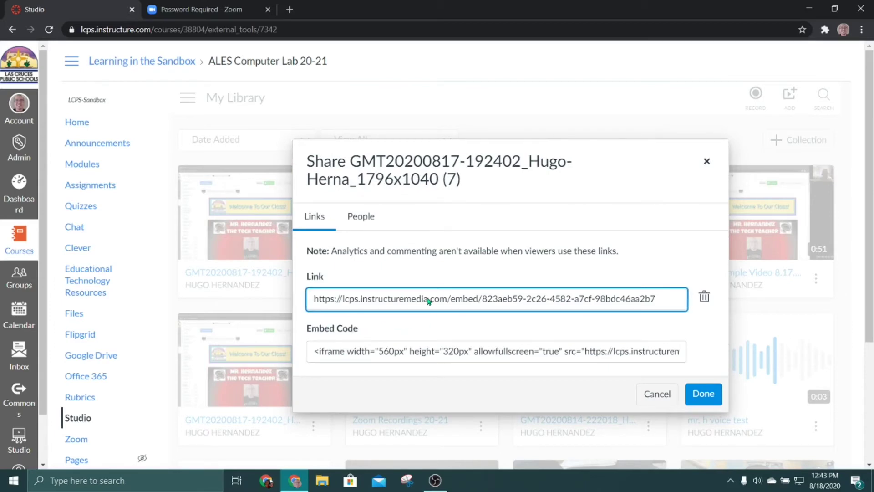
key("ctrl+a")
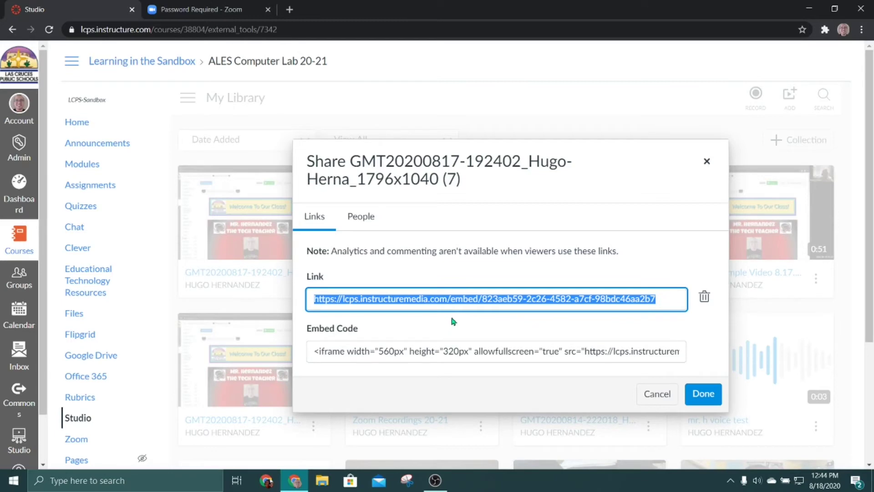
left_click(703, 393)
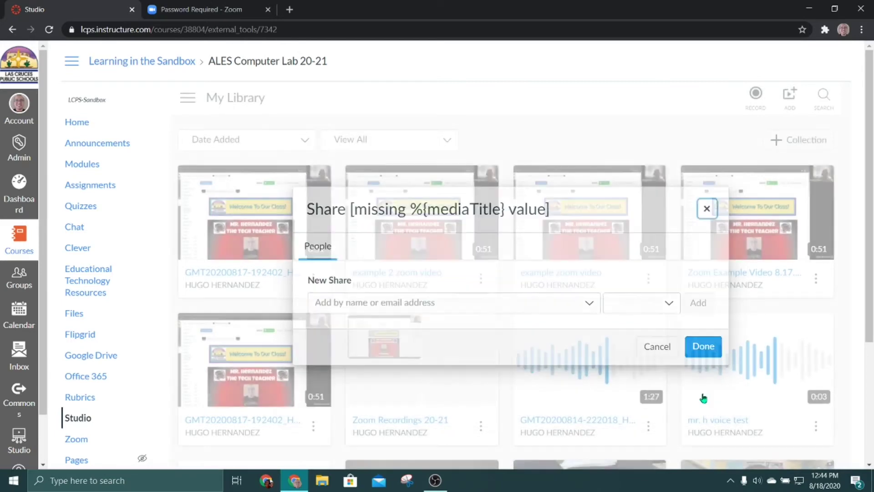
Step: Edit the course home page and add the text "Video Link" on a new line above the Welcome To Our Class banner
left_click(84, 124)
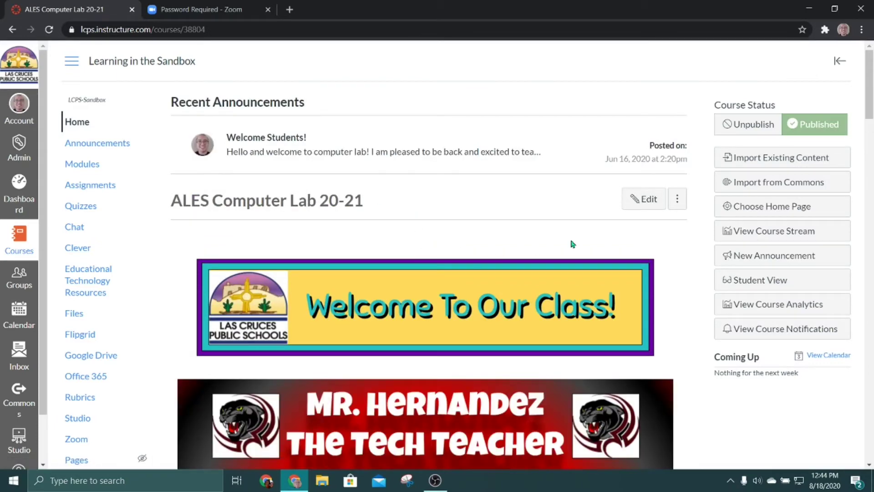
left_click(628, 199)
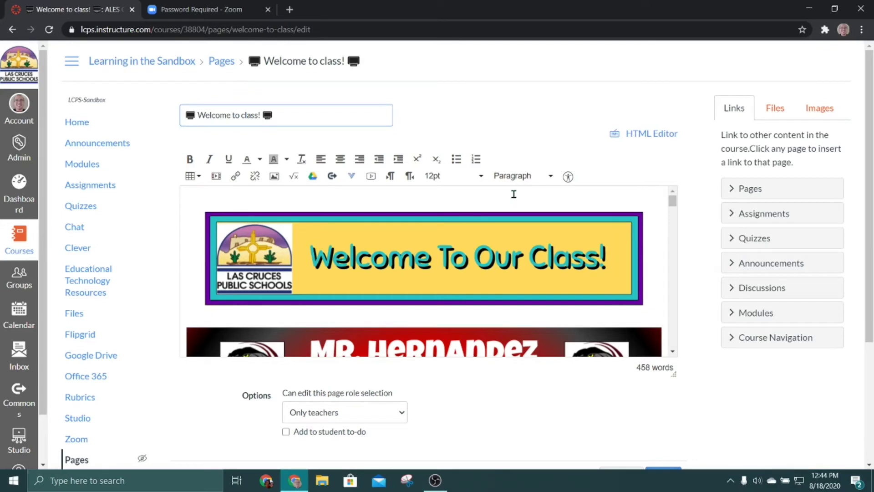
left_click(259, 196)
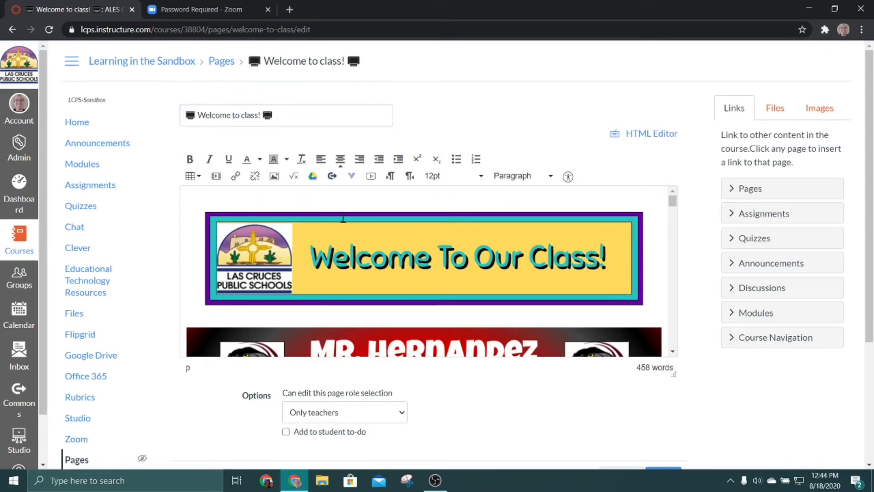
key("Return")
key("Return")
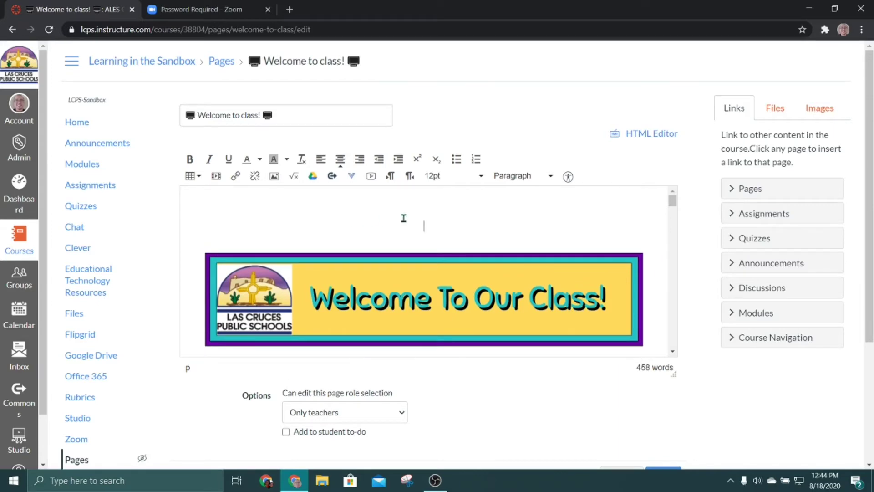
type("Video Link")
Step: Link the "Video Link" text to the copied recording URL and save the page
left_click_drag(450, 227, 400, 225)
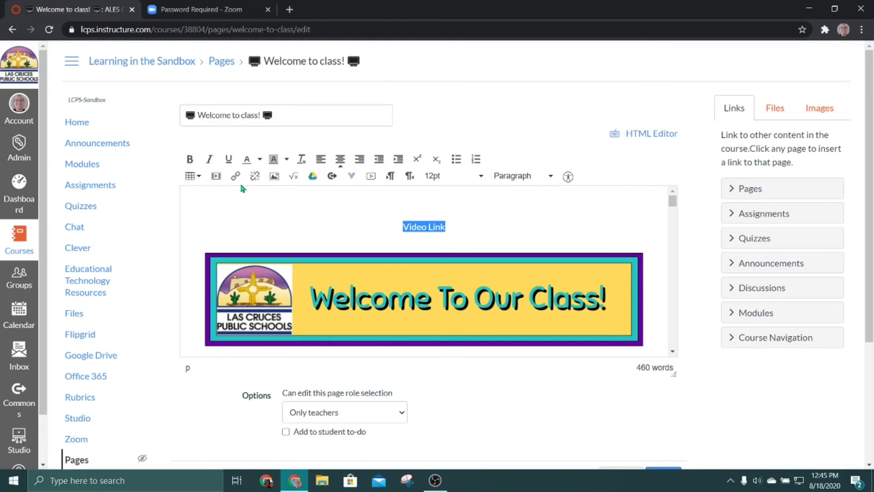
left_click(422, 230)
double_click(422, 227)
triple_click(422, 231)
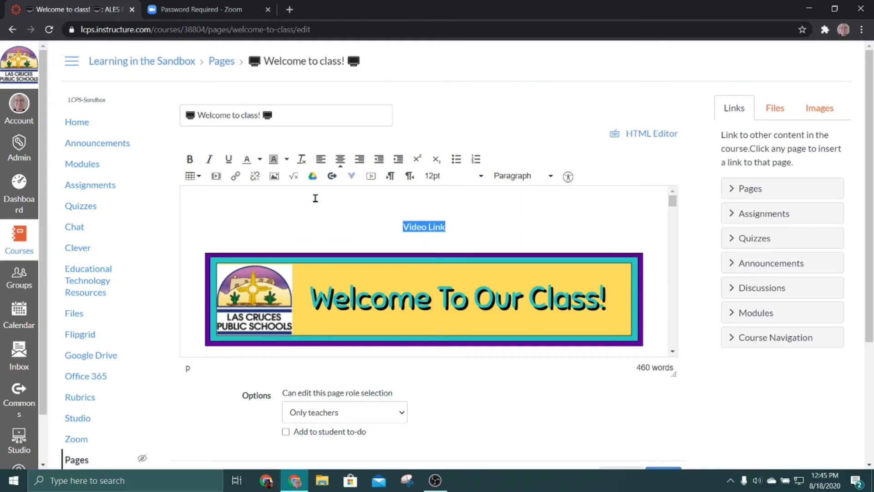
left_click(236, 184)
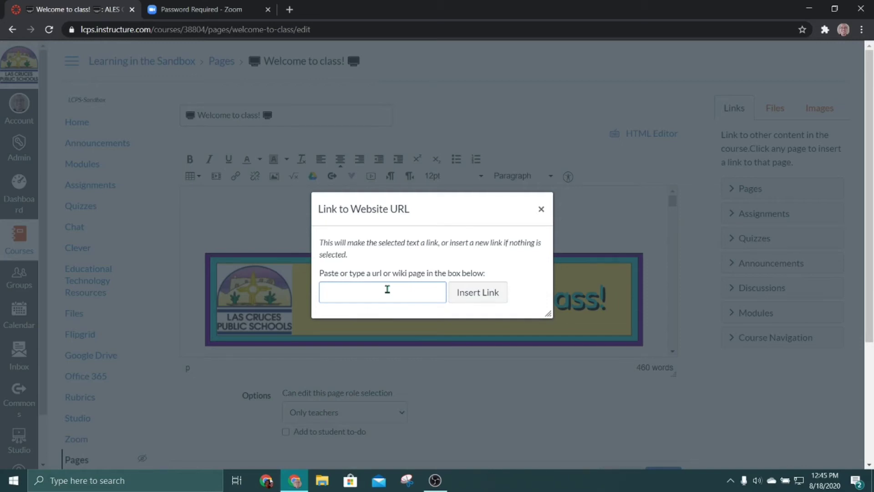
key("ctrl+v")
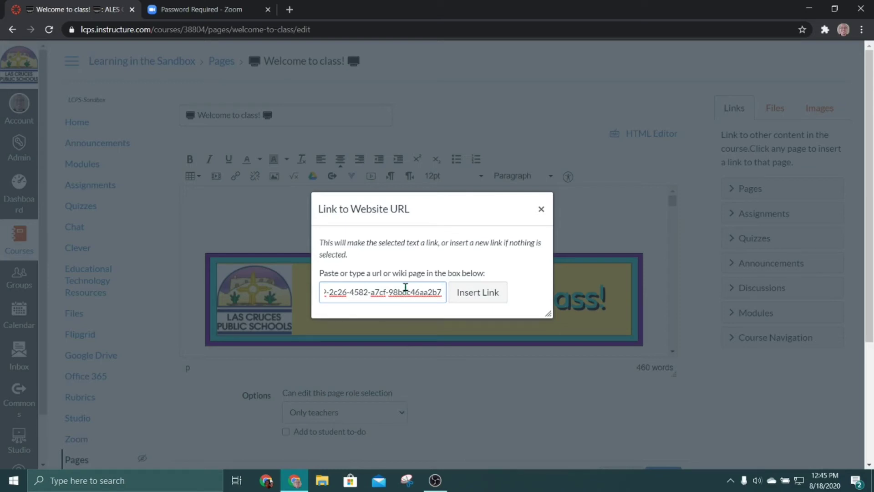
left_click(480, 295)
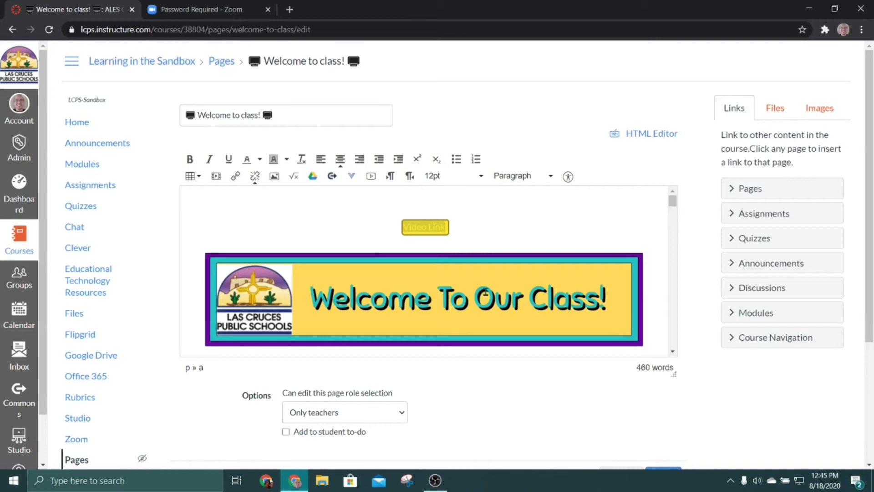
scroll(690, 372, "down", 2)
left_click(662, 367)
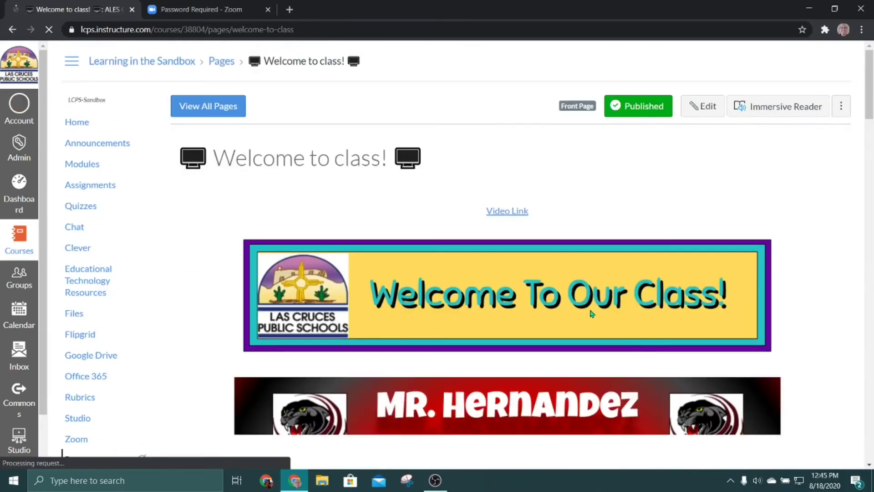
Step: Test the Video Link on the saved page, and close the video's tab and the Zoom tab
left_click(509, 210)
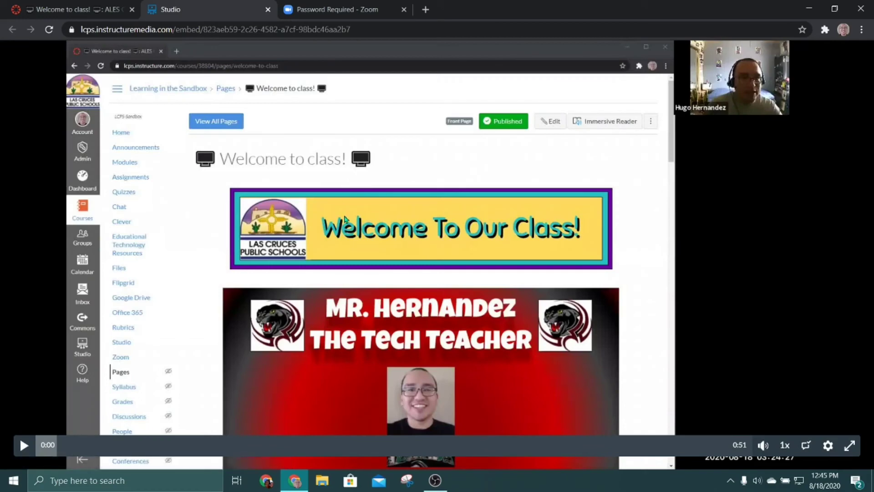
left_click(268, 9)
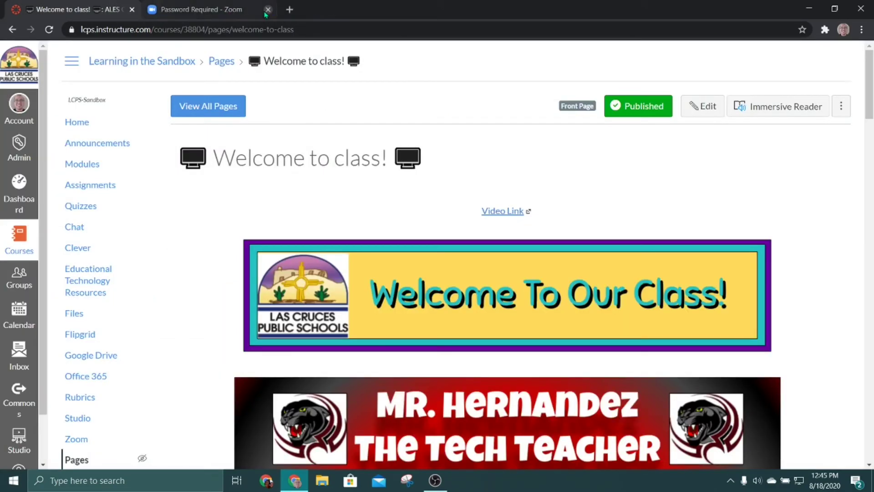
left_click(267, 9)
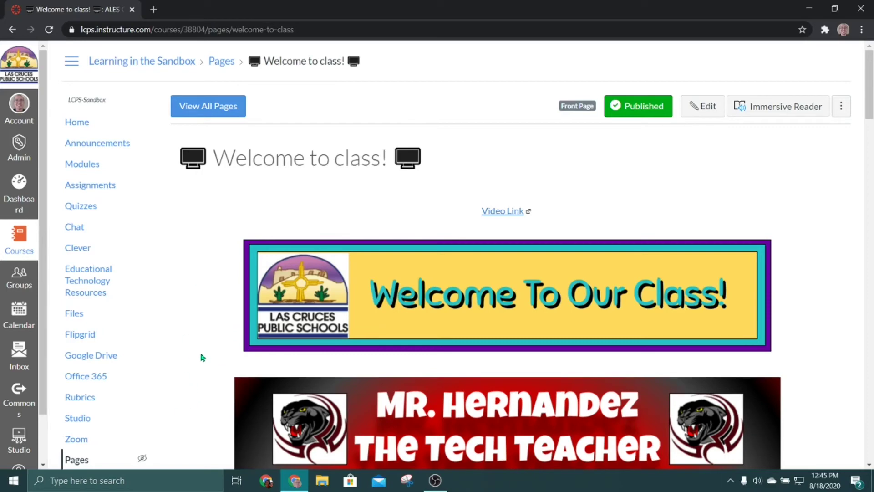
Step: Open the course's Studio area and switch from the course media to My Library
left_click(78, 439)
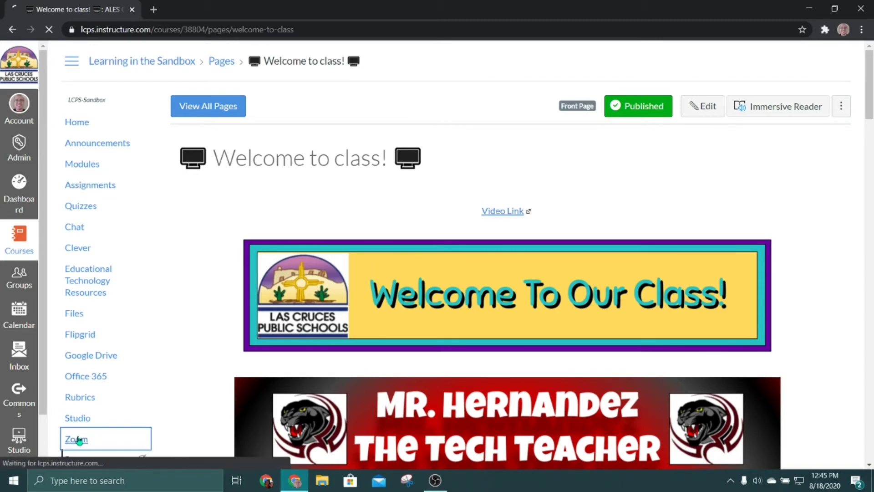
left_click(81, 417)
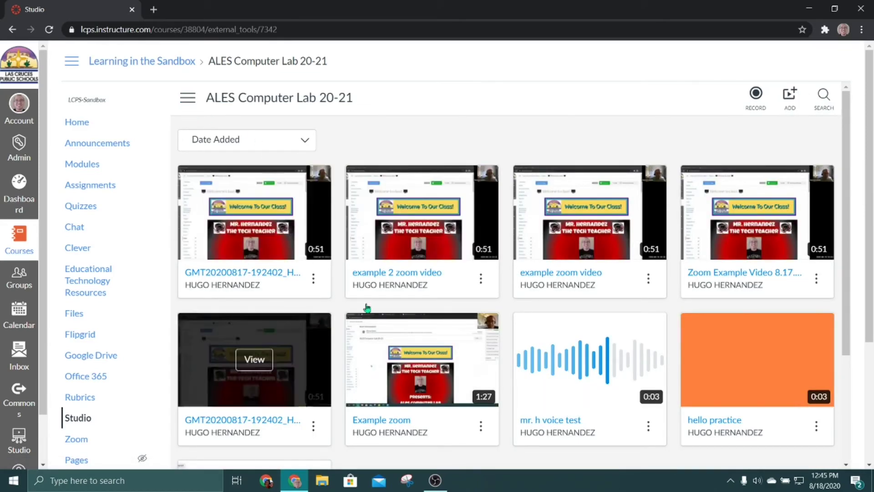
left_click(188, 97)
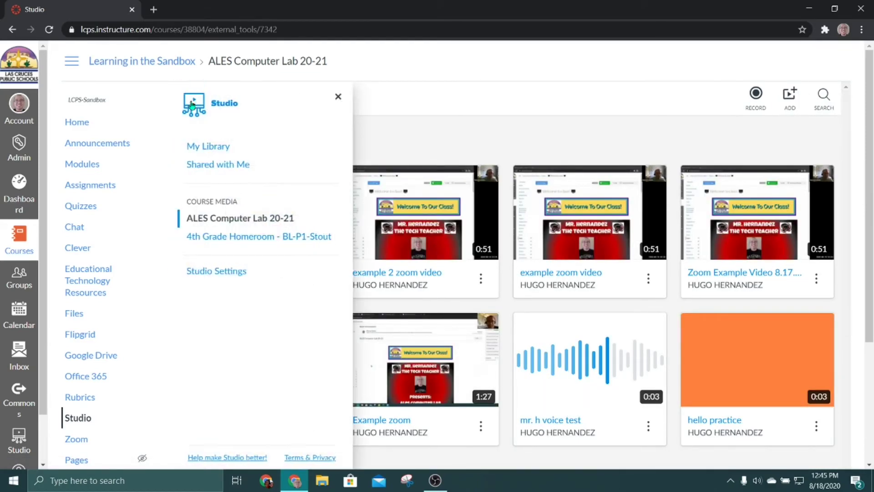
left_click(206, 146)
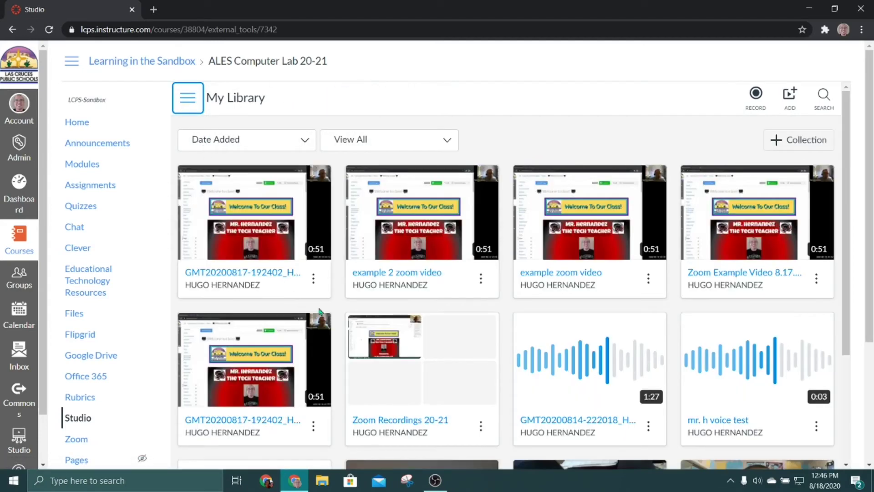
left_click(312, 280)
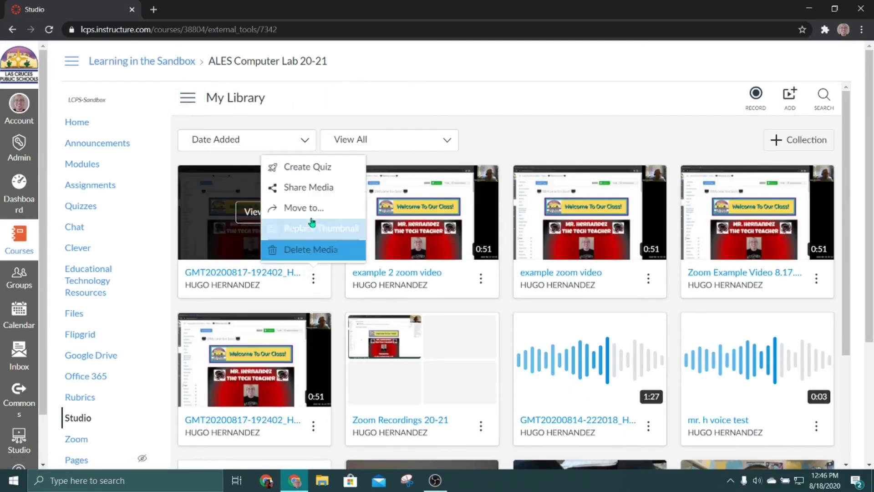
left_click(313, 192)
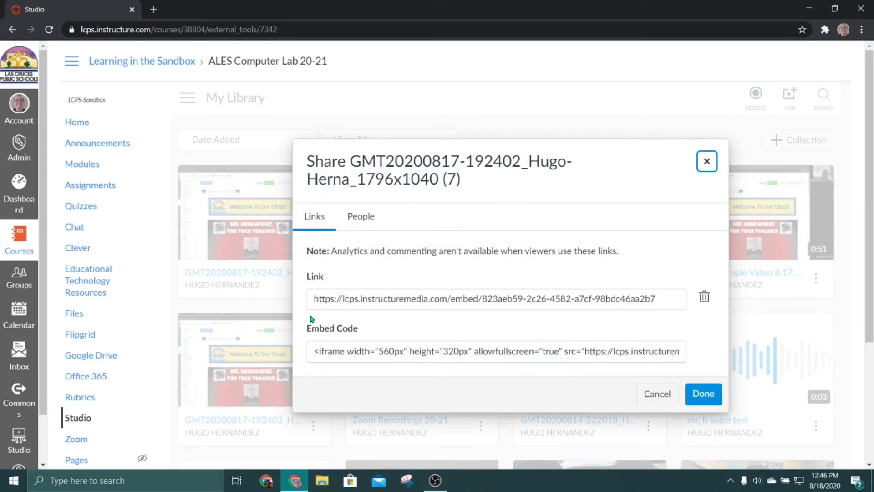
left_click(408, 349)
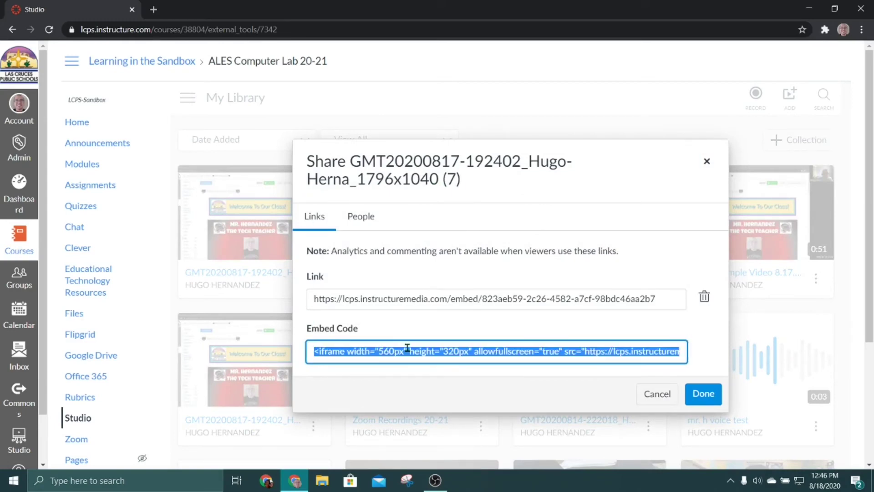
triple_click(414, 351)
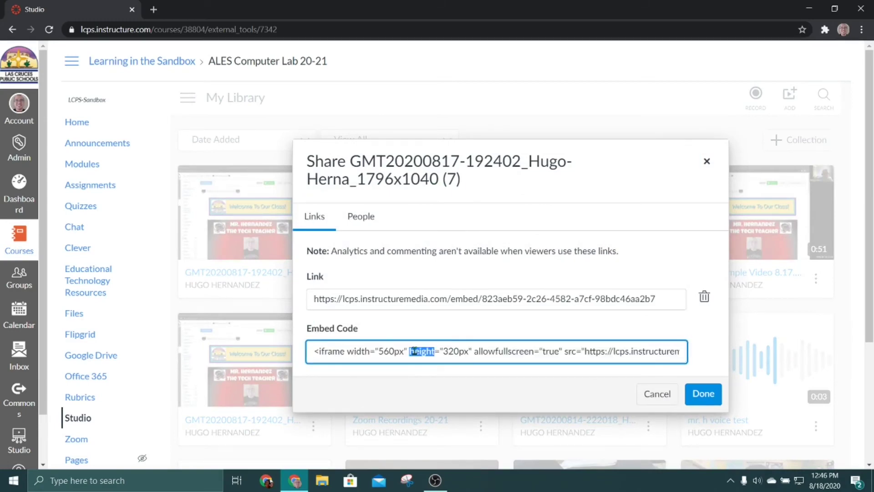
triple_click(415, 350)
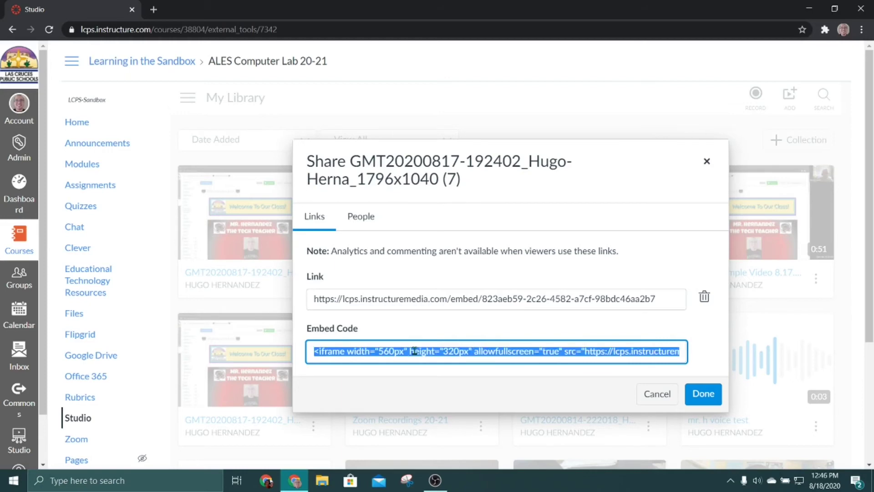
triple_click(414, 351)
left_click(699, 396)
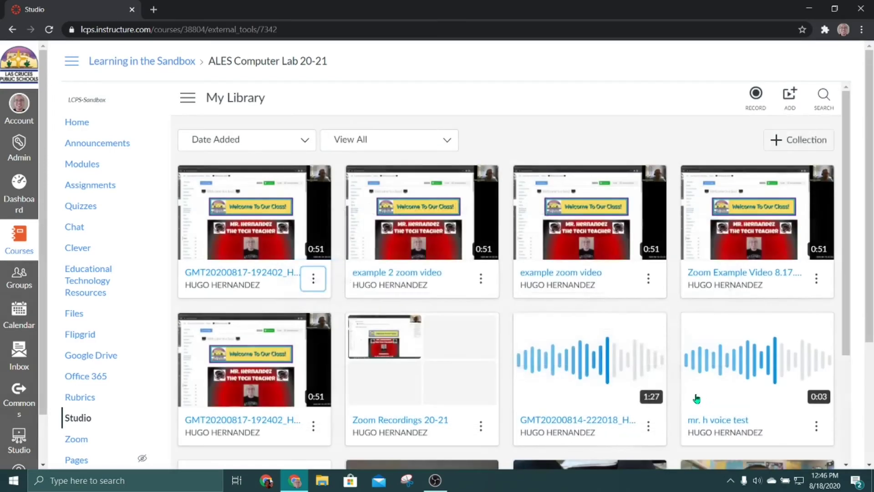
Step: Edit the course home page and add a new line between the Video Link text and the Welcome To Our Class banner
left_click(82, 129)
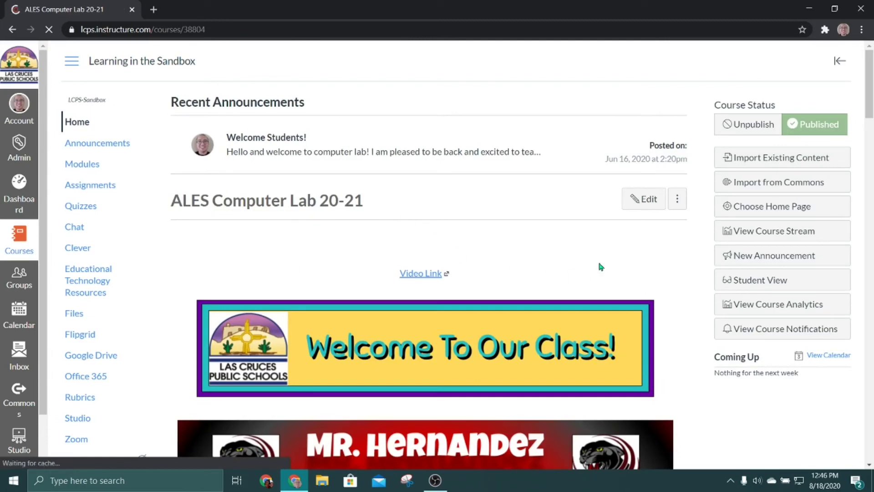
left_click(648, 200)
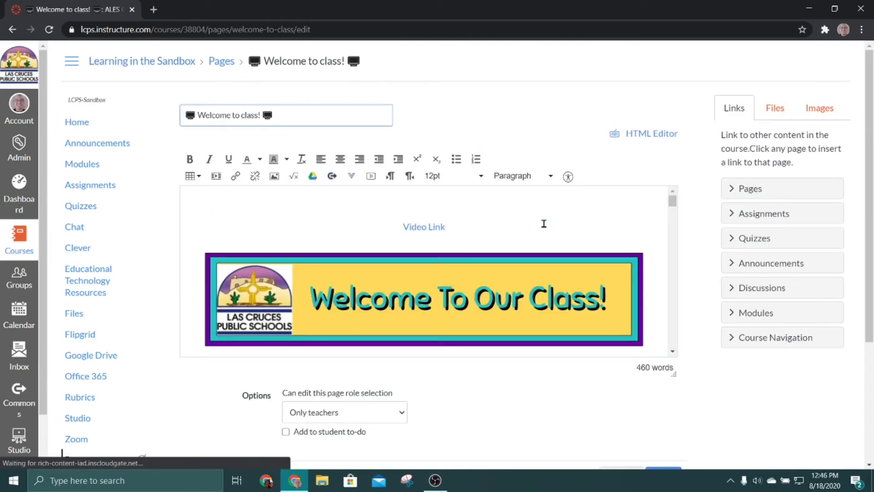
left_click(492, 231)
key("Return")
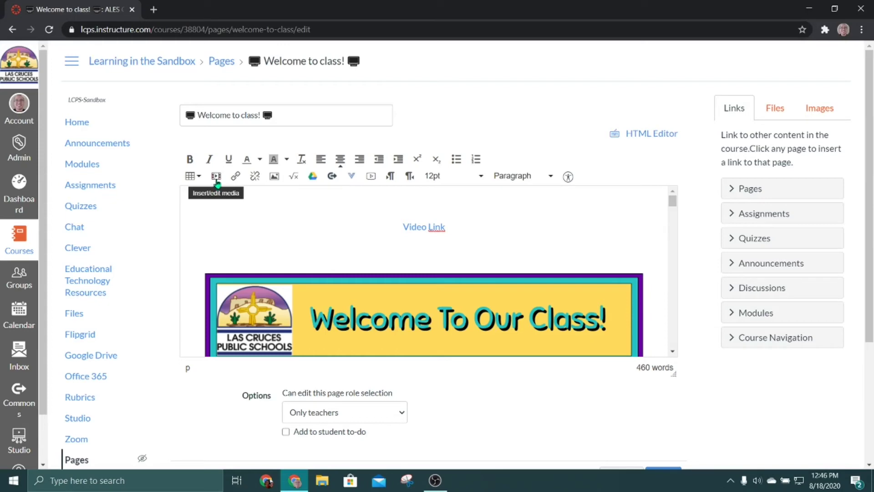
Step: Embed the recording on the new line as media using the copied embed code, and save the page
left_click(216, 178)
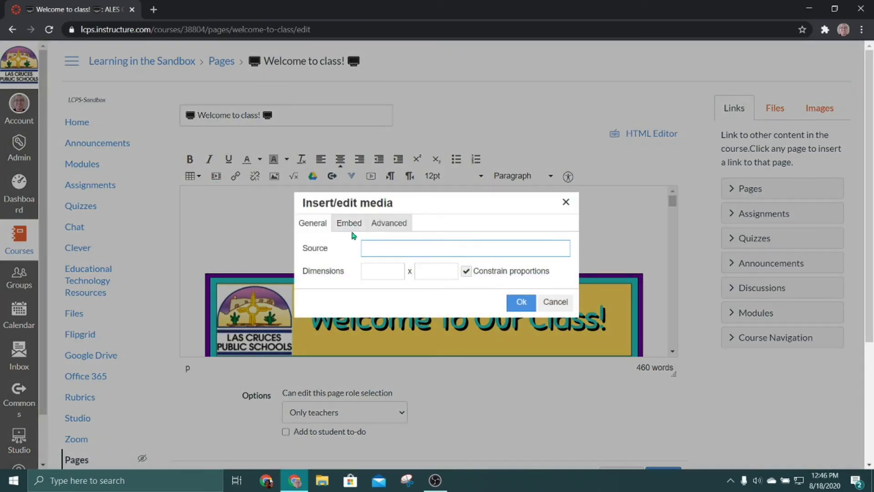
left_click(349, 224)
left_click(383, 265)
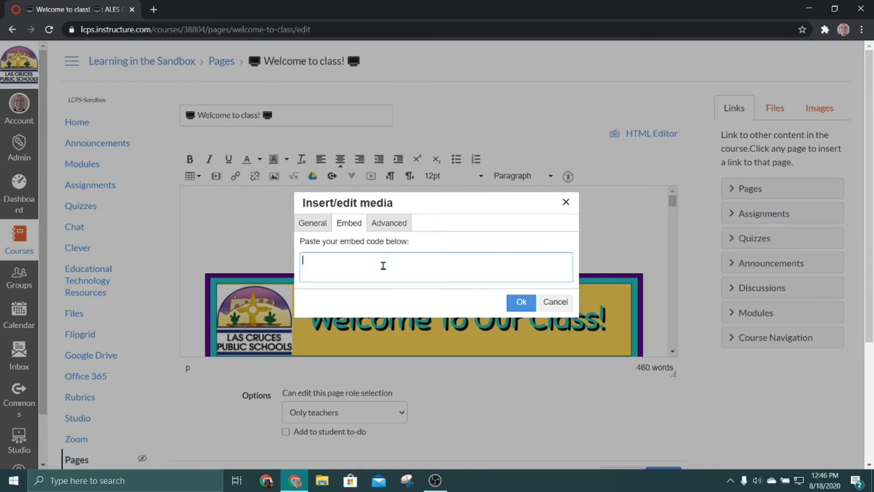
type("<iframe width=\"560px\" height=\"320px\" allowfullscreen=\"true\" src=\"https://lcps.instructuremedia.com/embed/823aeb59-2c26-4582-a7cf-98bdc46aa2b7\" frameborder=\"0\"></iframe>")
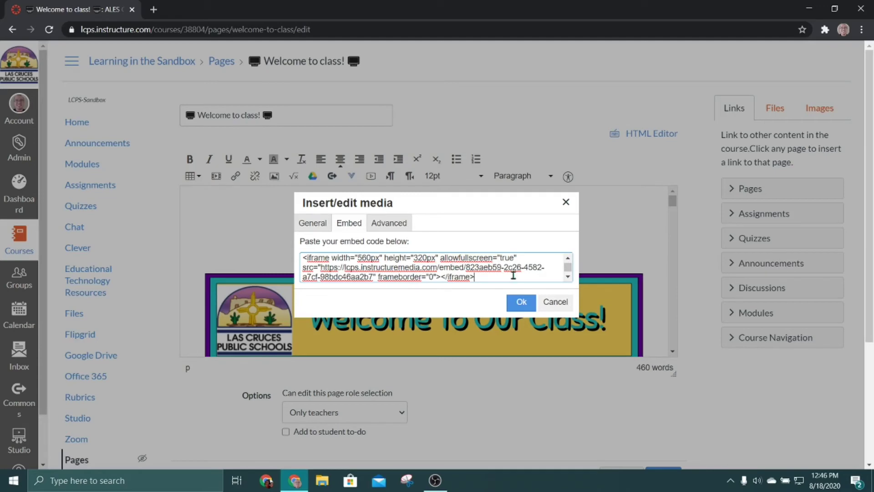
left_click(521, 303)
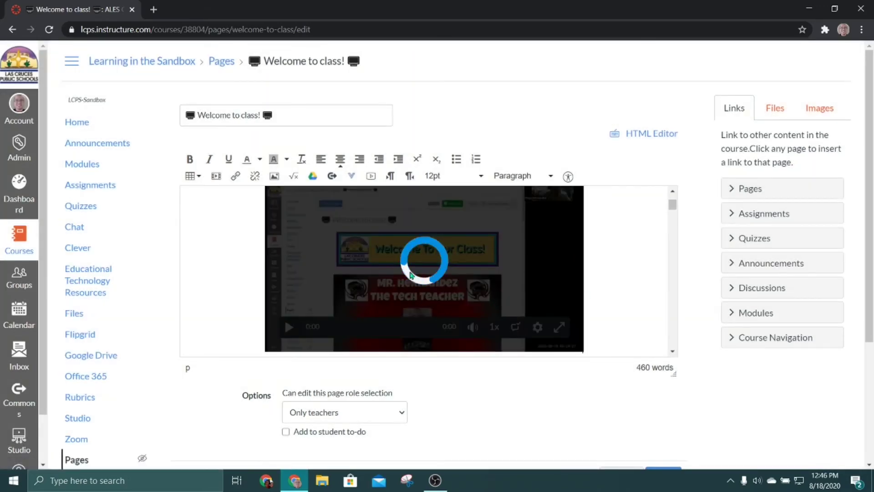
scroll(609, 302, "down", 1)
scroll(695, 318, "down", 2)
left_click(673, 366)
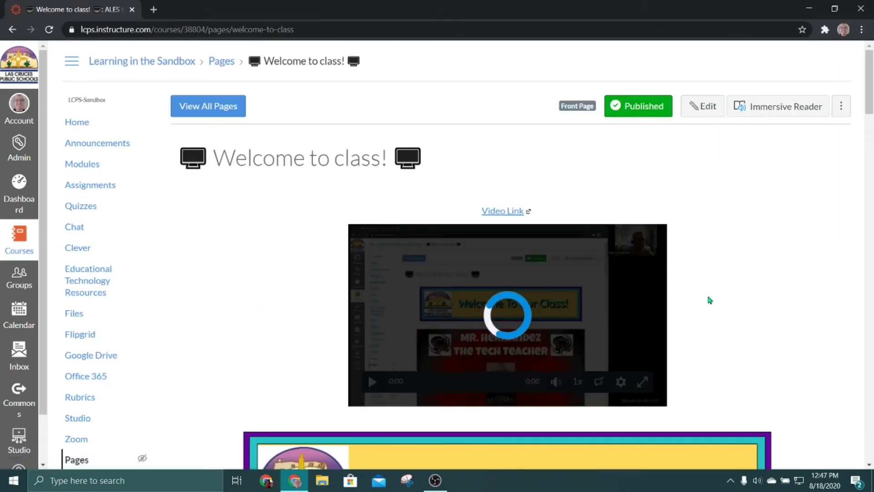
Step: Test the embedded video on the saved page by playing it briefly and pausing it
scroll(708, 285, "down", 3)
scroll(708, 280, "up", 2)
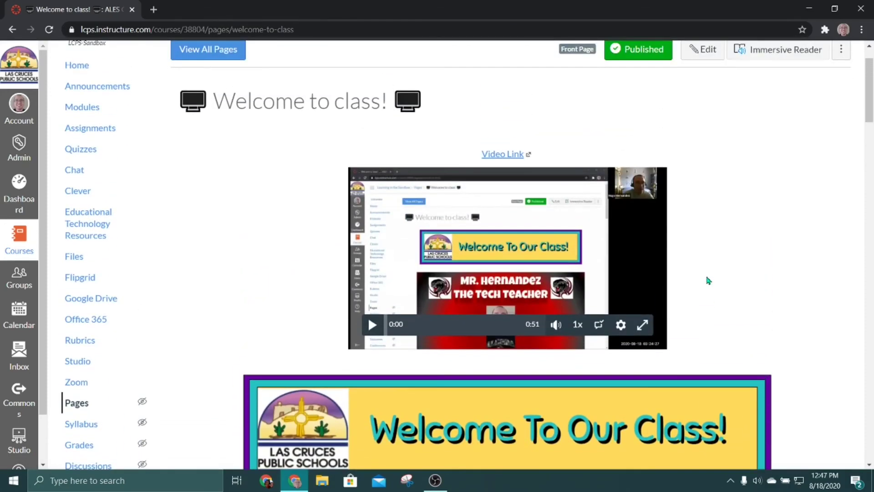
left_click(370, 325)
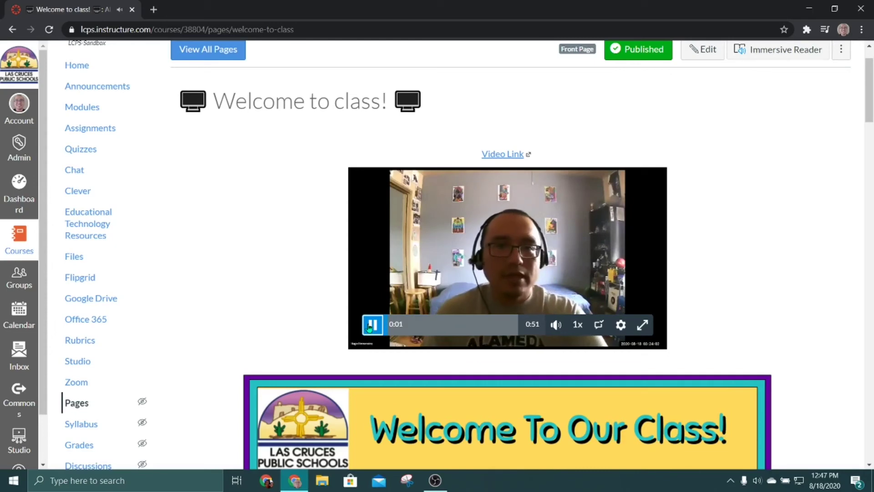
left_click(370, 324)
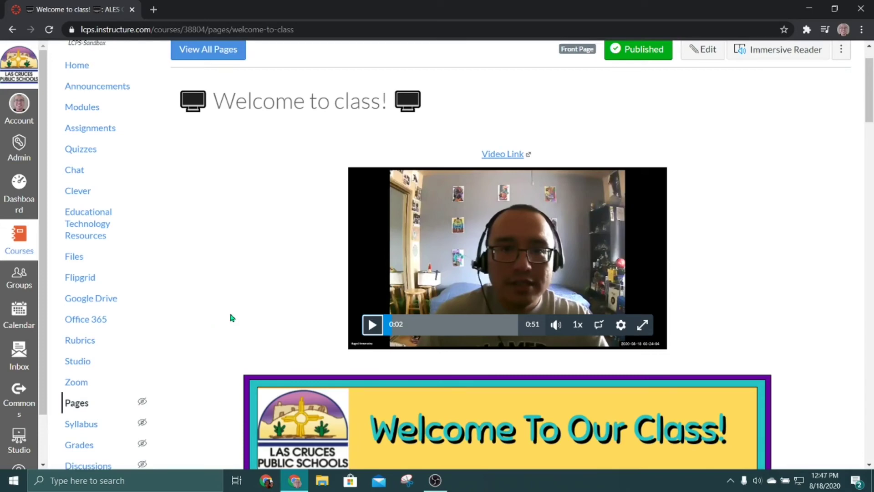
Step: Open zoom.us in a new browser tab and sign in with the saved e-mail and password
left_click(154, 9)
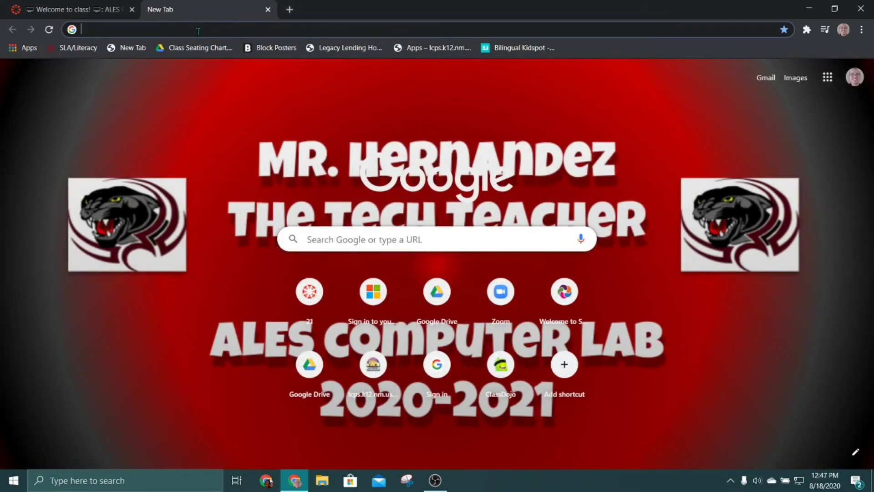
type("zoom.us")
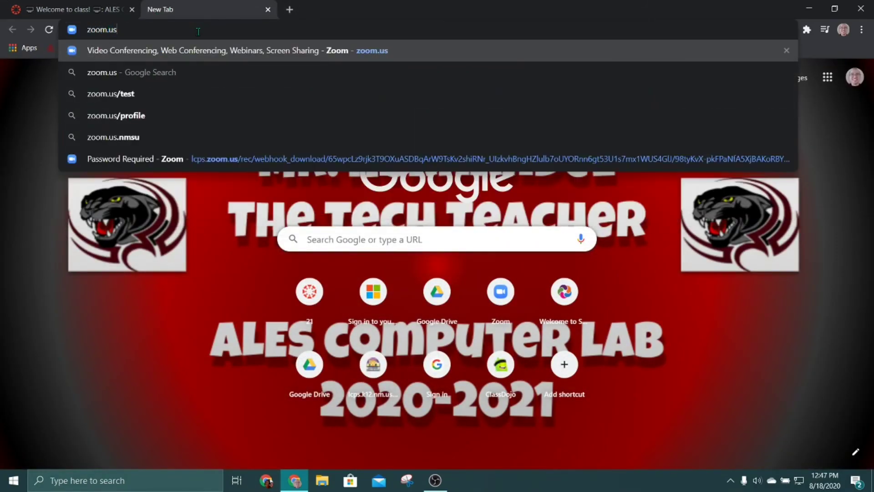
key("Return")
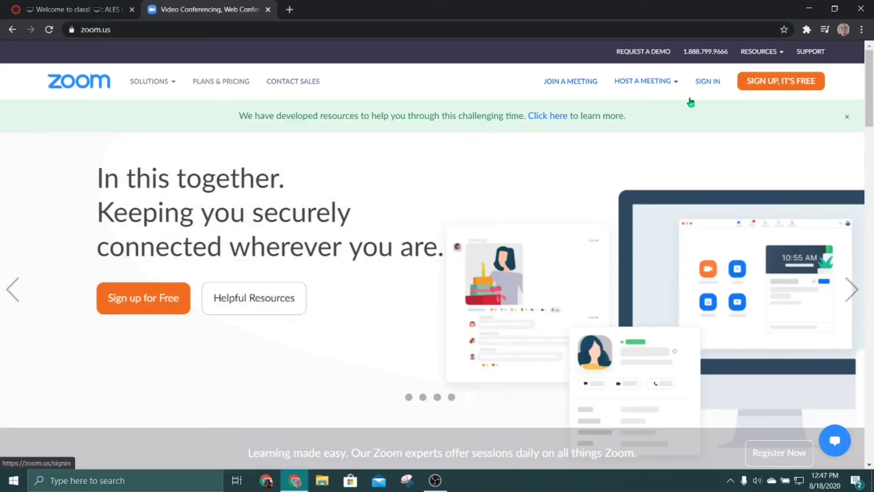
left_click(712, 84)
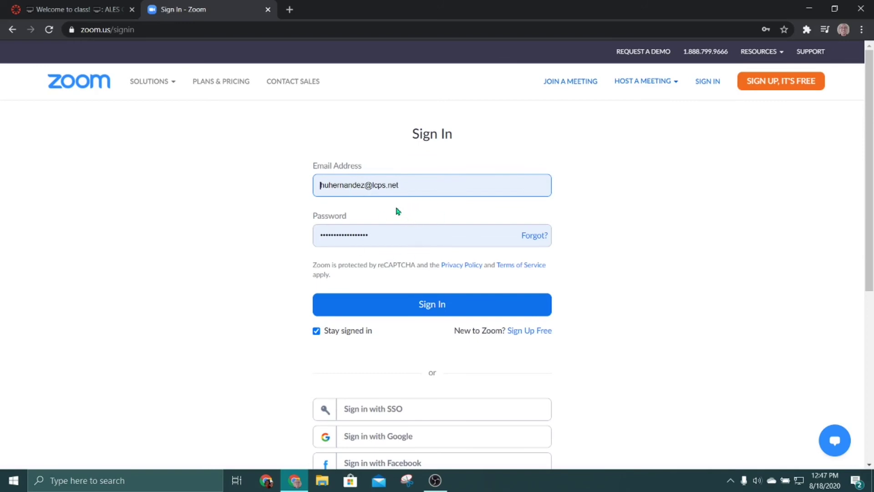
scroll(382, 433, "down", 1)
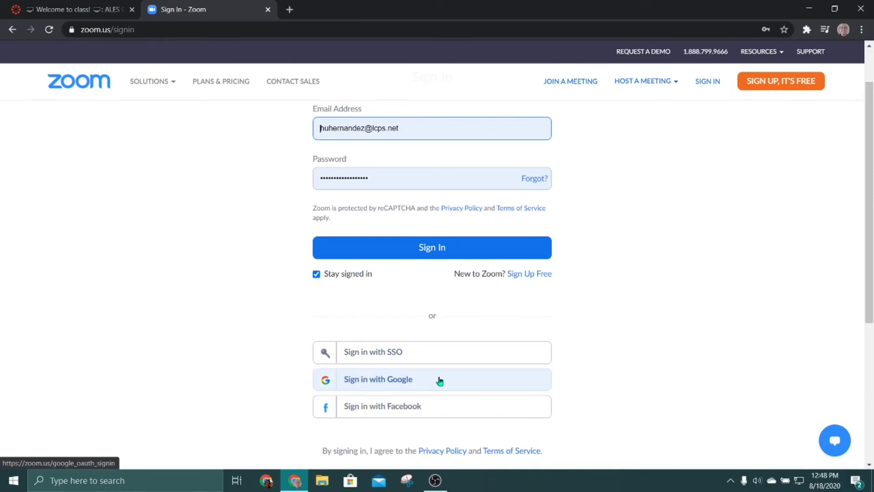
scroll(439, 381, "up", 1)
left_click(430, 304)
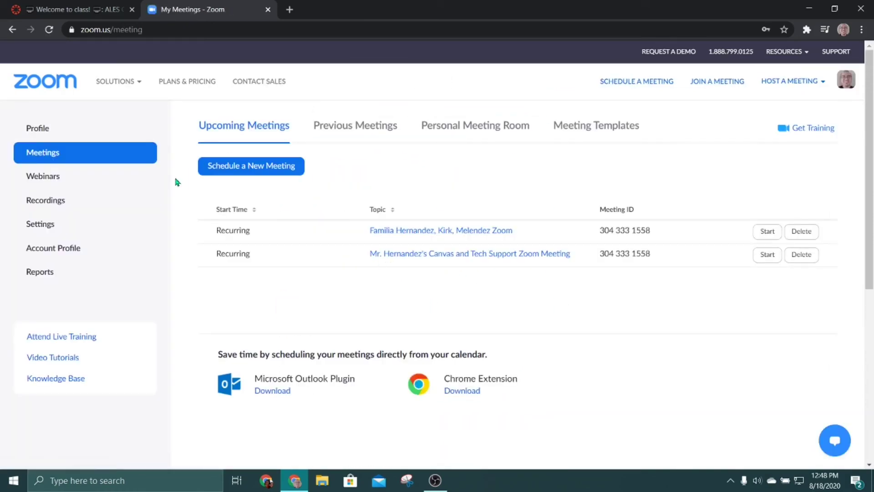
Step: Download the shared screen with speaker view file from the Aug 17, 2020 cloud recording
left_click(55, 202)
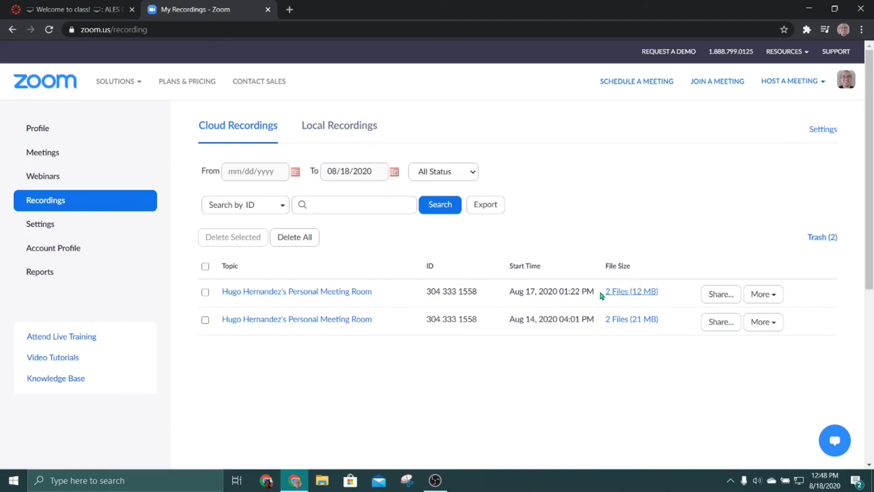
left_click(360, 294)
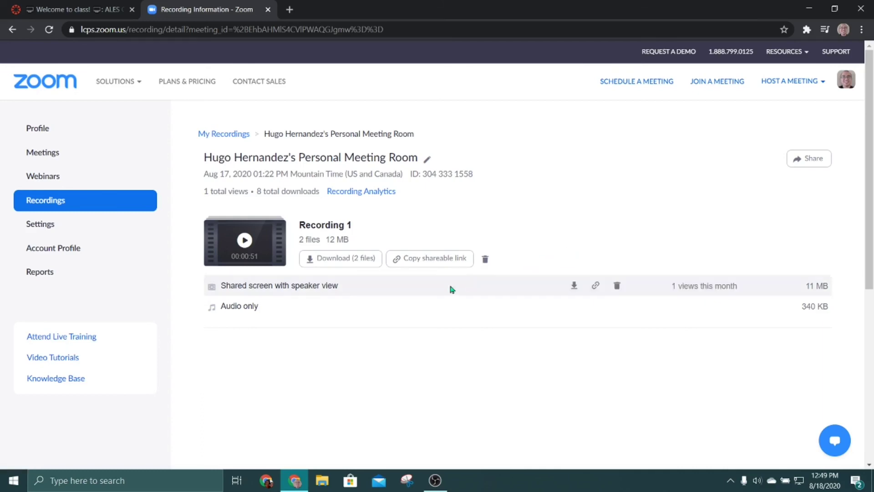
left_click(574, 289)
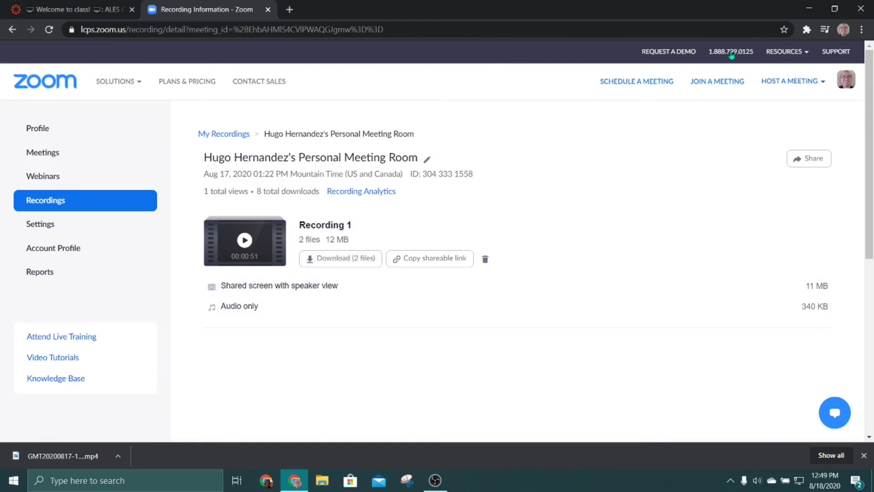
Step: Shrink the browser window, move the downloaded MP4 onto the desktop, and maximize the window again
left_click(834, 9)
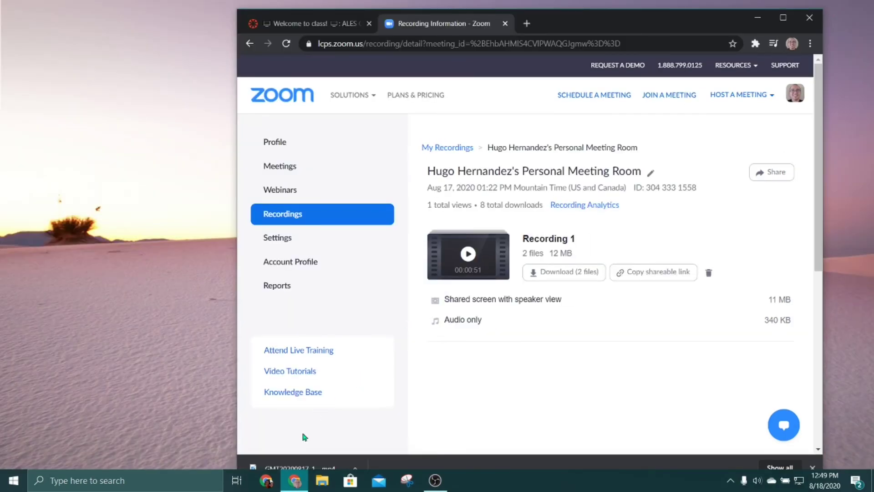
left_click_drag(293, 469, 129, 371)
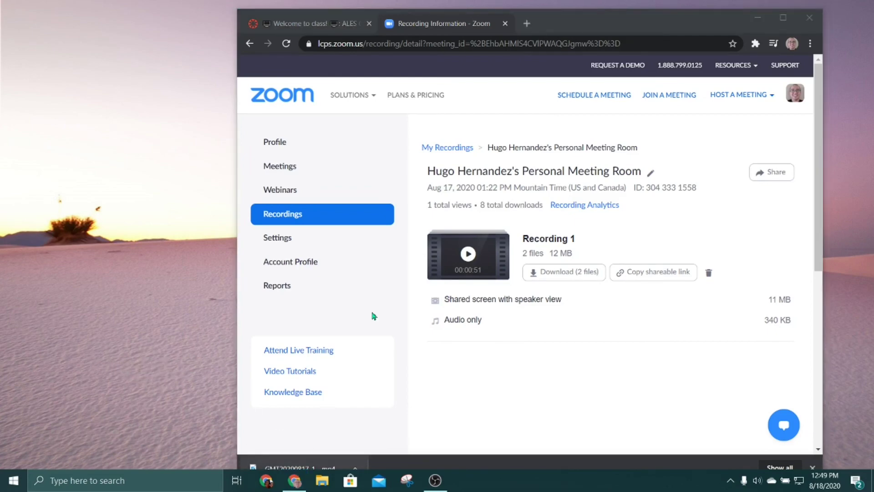
left_click(783, 18)
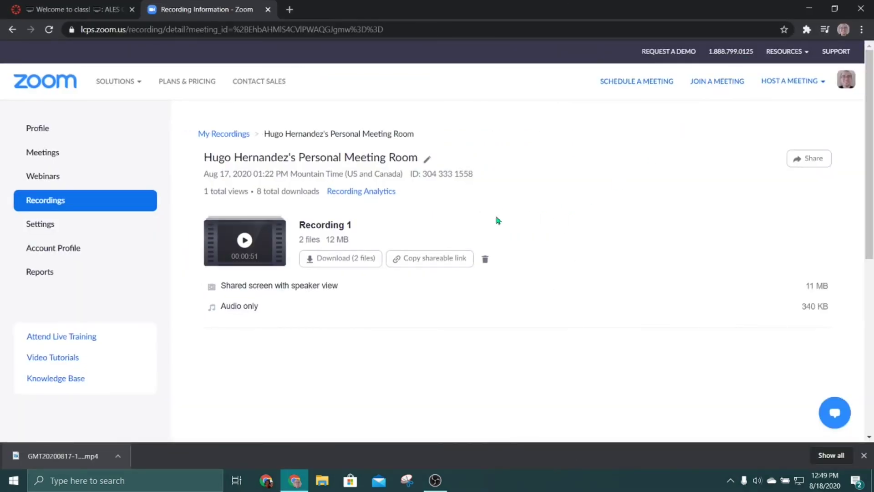
left_click(96, 11)
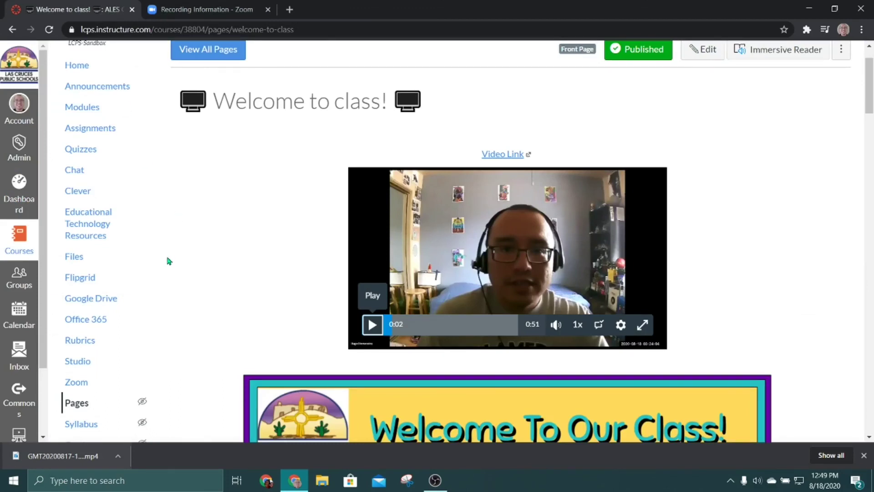
scroll(159, 278, "down", 1)
scroll(136, 346, "down", 1)
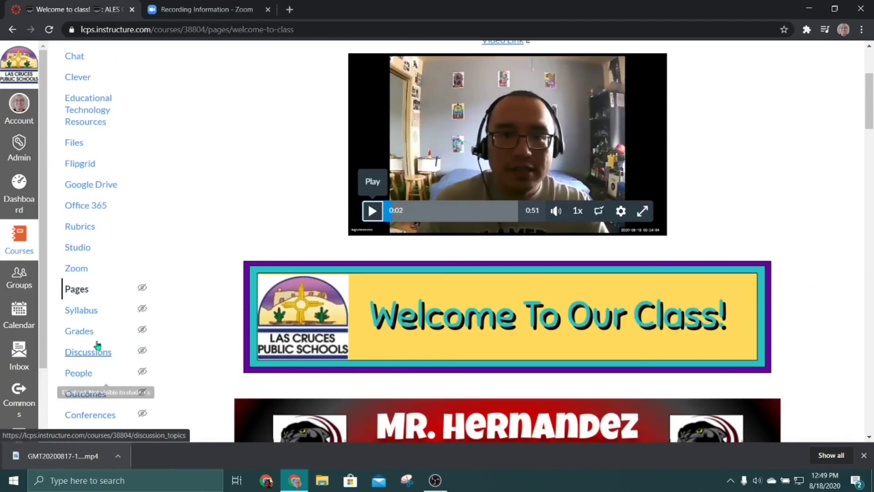
left_click(83, 247)
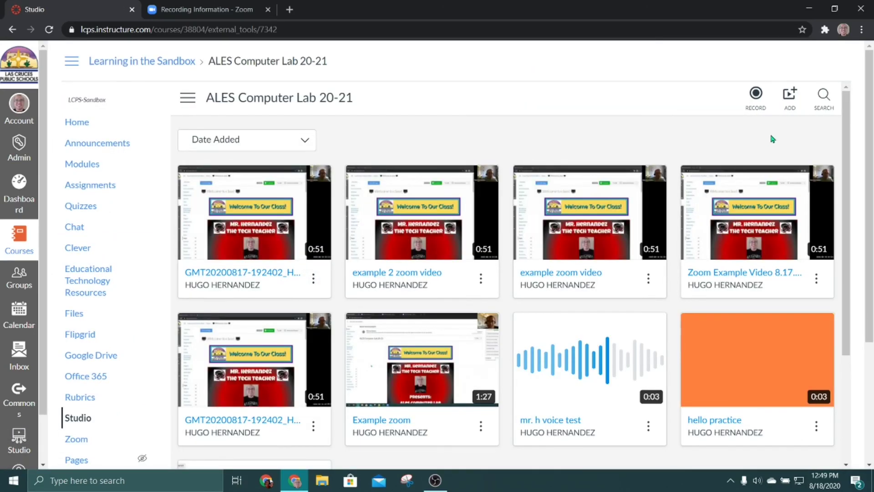
left_click(789, 97)
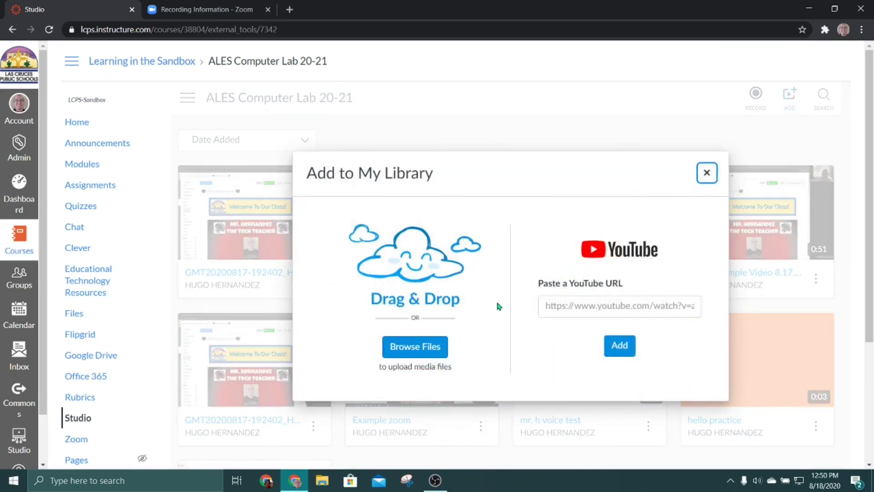
left_click(415, 346)
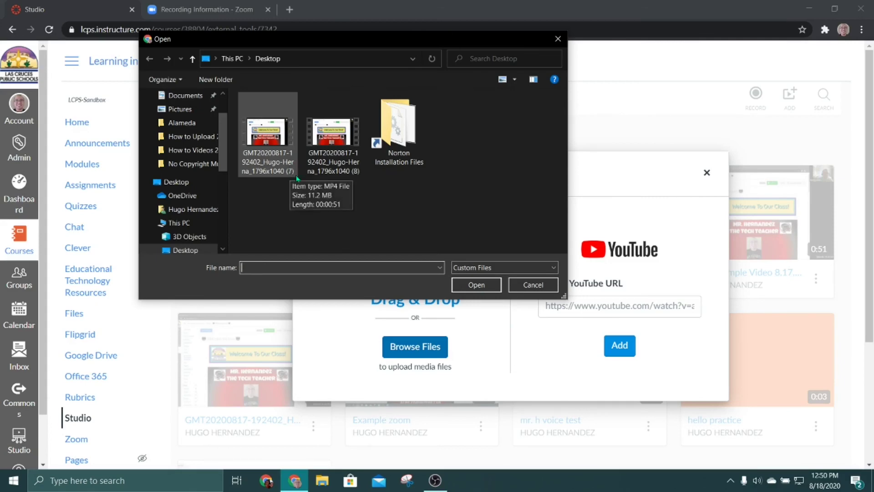
left_click(265, 134)
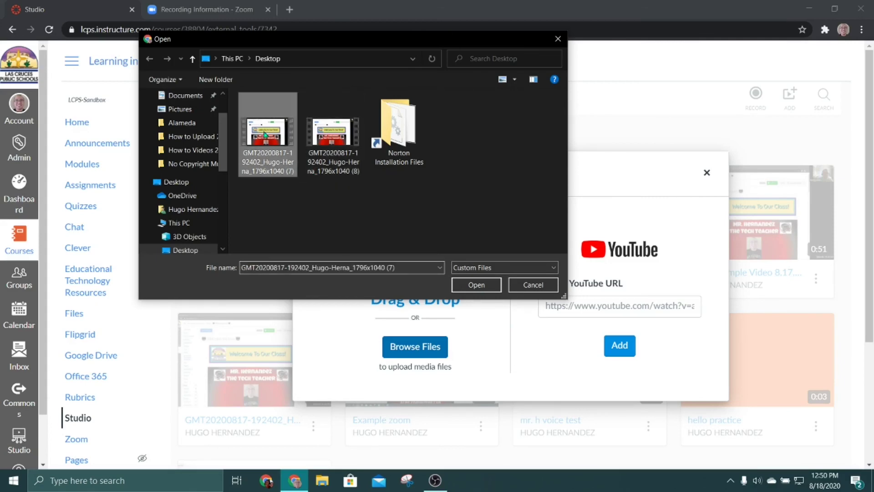
left_click(453, 286)
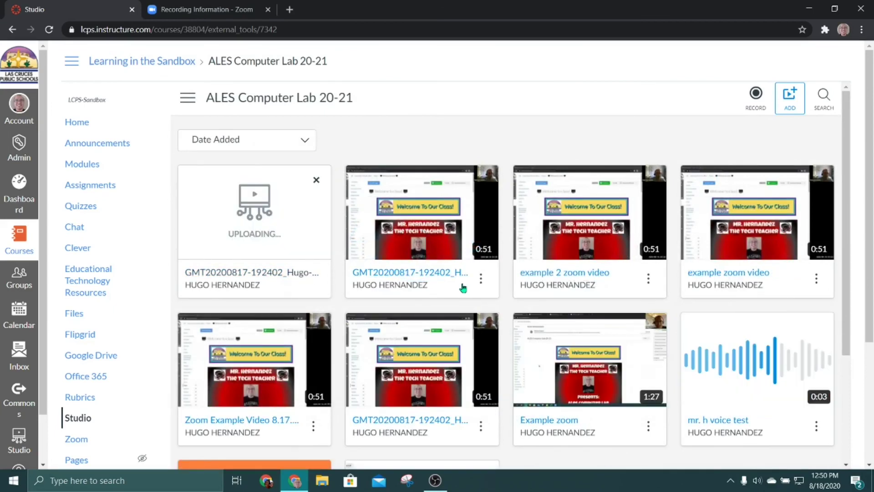